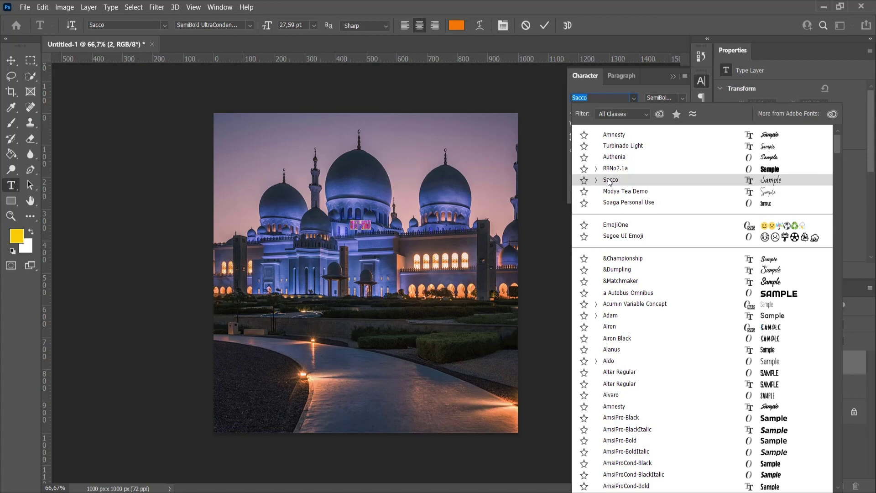
# - Set the RAMAZAN text's font to Sacco and finish the text editing
pyautogui.click(611, 181)
pyautogui.click(674, 77)
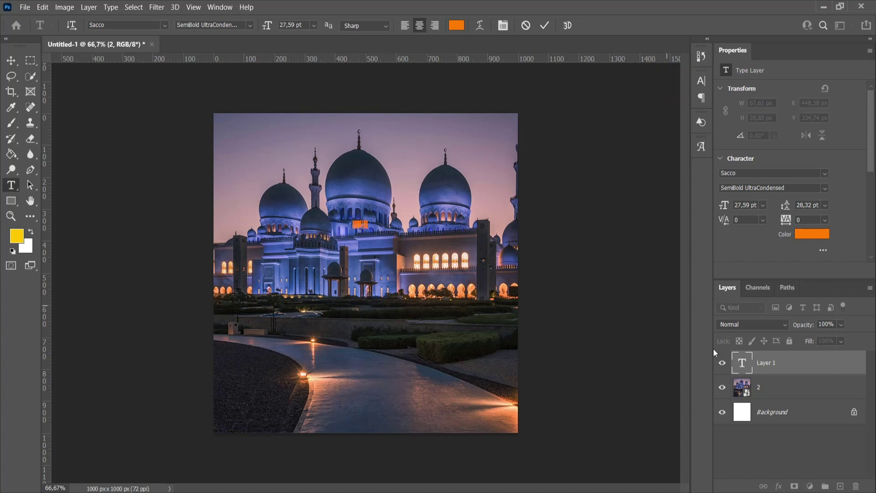
pyautogui.click(778, 362)
# - Scale the RAMAZAN text up to about 1078% and centre it horizontally over the mosque's lower front
pyautogui.hotkey('ctrl', 't')
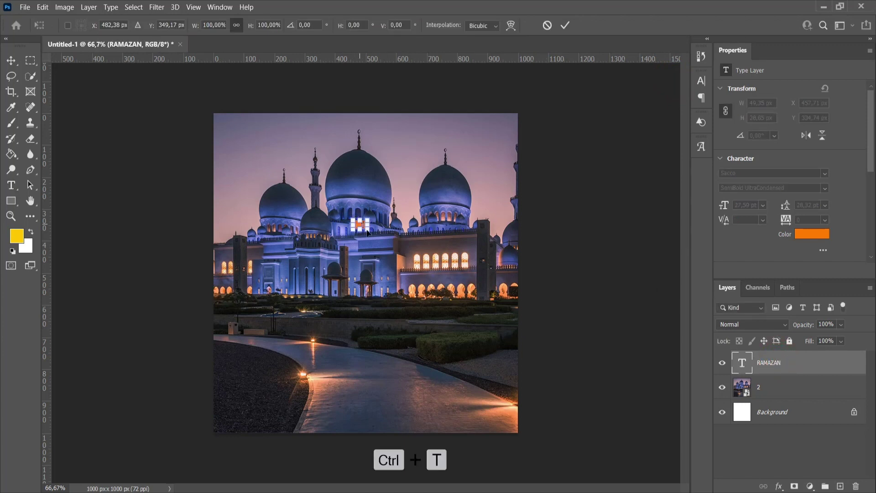
pyautogui.moveTo(368, 228); pyautogui.dragTo(479, 303)
pyautogui.moveTo(425, 258); pyautogui.dragTo(365, 273)
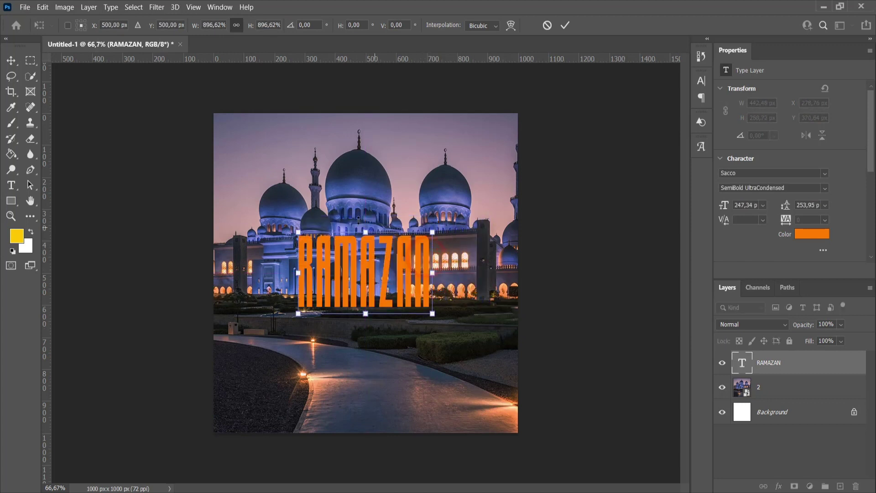
pyautogui.moveTo(369, 228); pyautogui.dragTo(370, 211)
pyautogui.moveTo(384, 278)
pyautogui.mouseDown()
pyautogui.moveTo(376, 278)
pyautogui.moveTo(387, 278)
pyautogui.mouseUp()
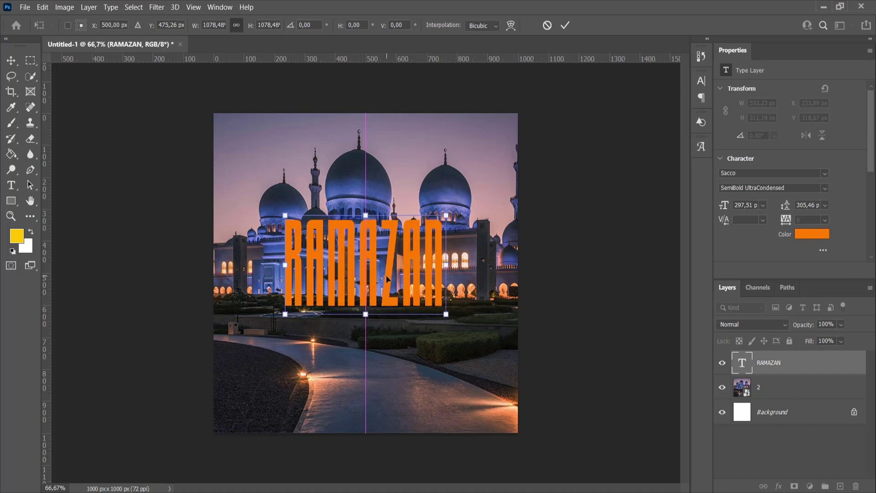
pyautogui.click(565, 26)
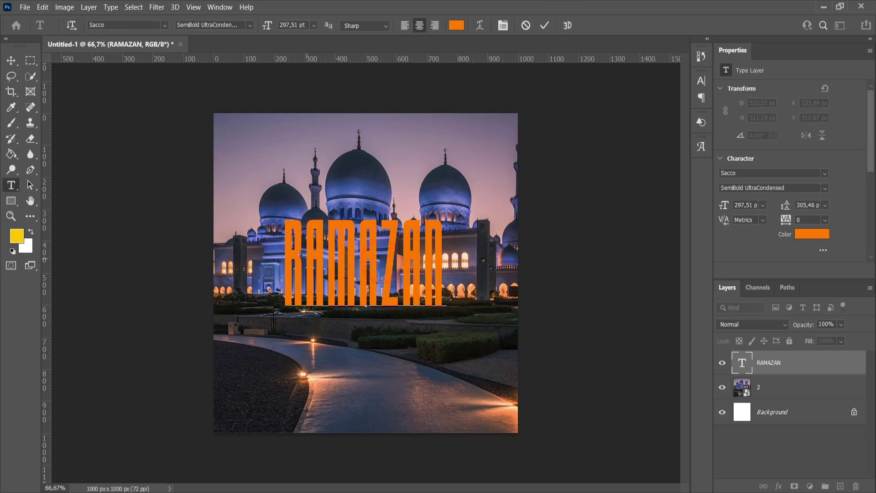
# - Change the colour of the whole RAMAZAN text to white (ffffff)
pyautogui.doubleClick(292, 249)
pyautogui.click(811, 233)
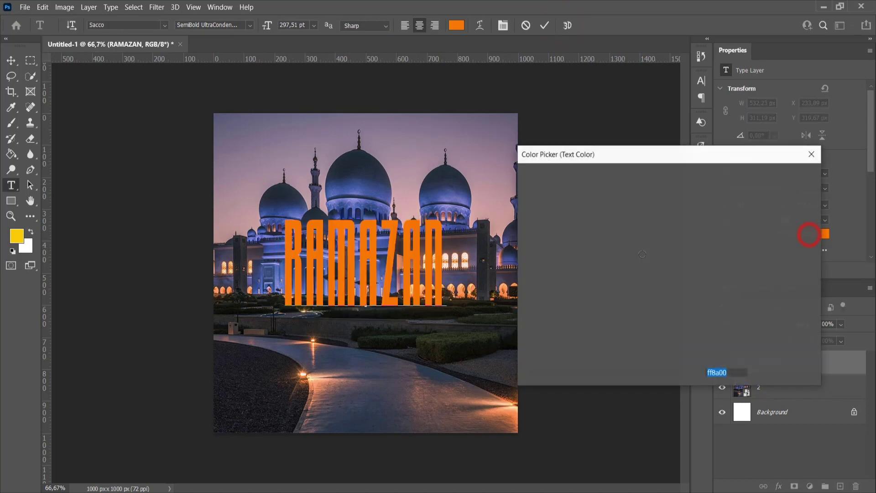
pyautogui.click(567, 241)
pyautogui.write('ffffff')
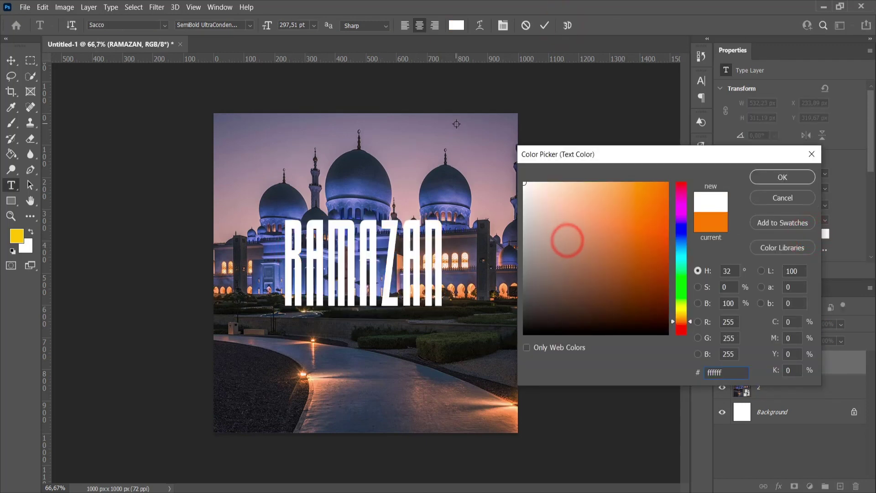
pyautogui.click(782, 178)
pyautogui.click(792, 361)
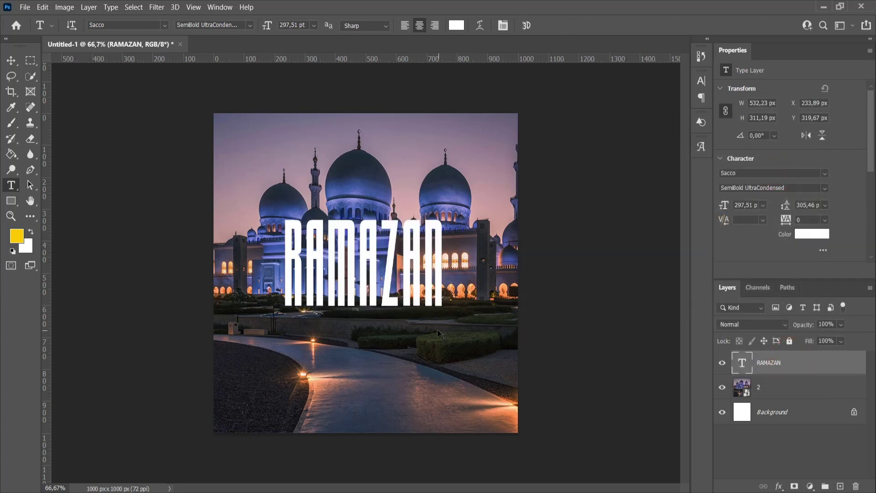
# - Enlarge the RAMAZAN text slightly to about 105%, keeping its lower-left corner in place
pyautogui.hotkey('ctrl', 't')
pyautogui.moveTo(444, 216); pyautogui.dragTo(454, 211)
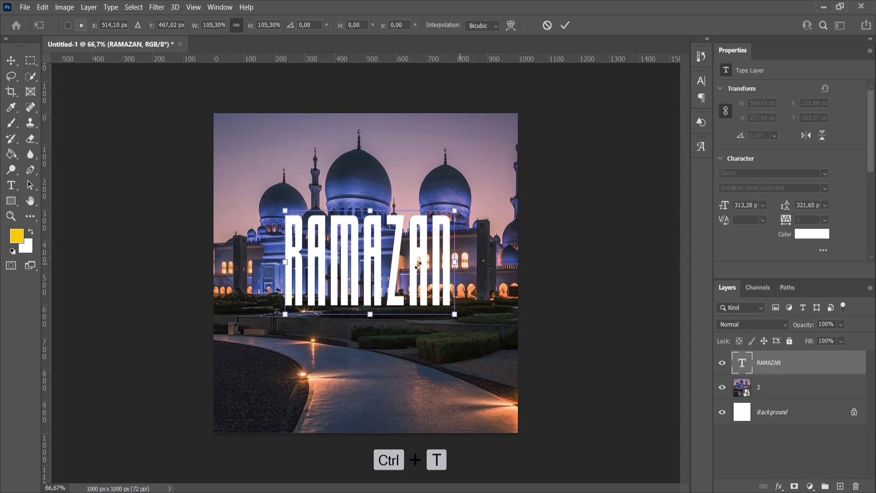
pyautogui.click(565, 25)
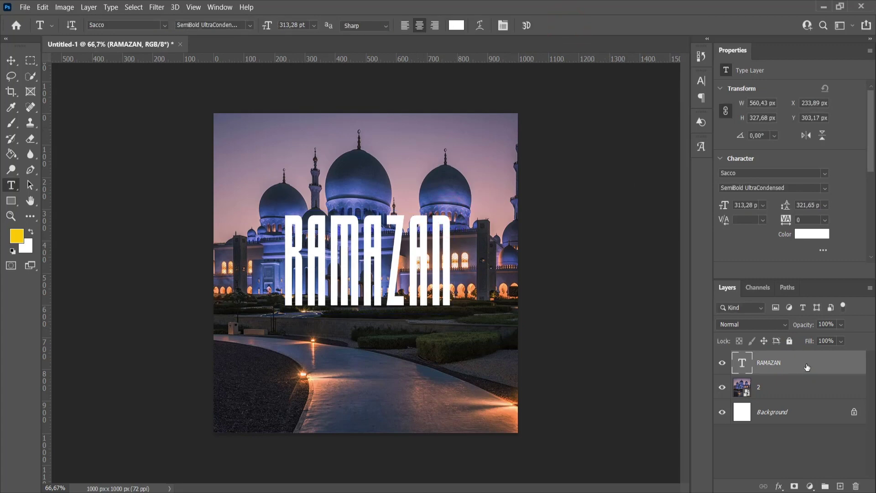
# - Add a white 2 px outside Stroke at 100% opacity to the RAMAZAN layer's style
pyautogui.rightClick(807, 367)
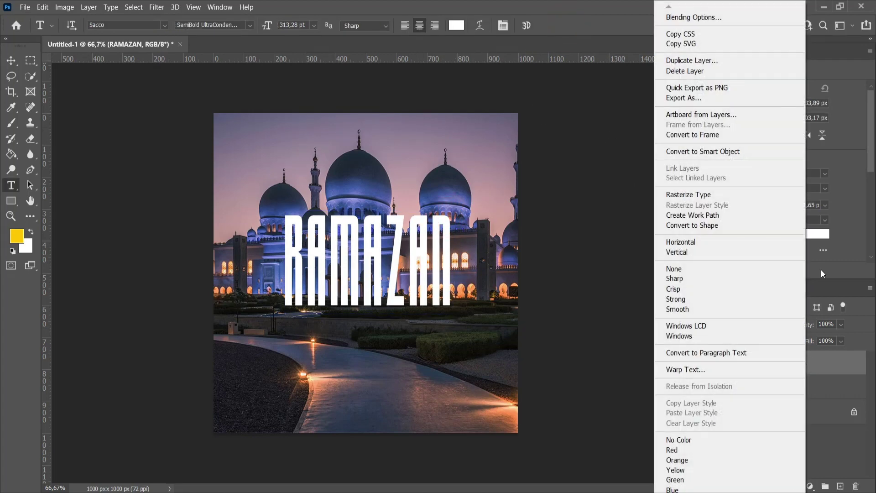
pyautogui.click(706, 18)
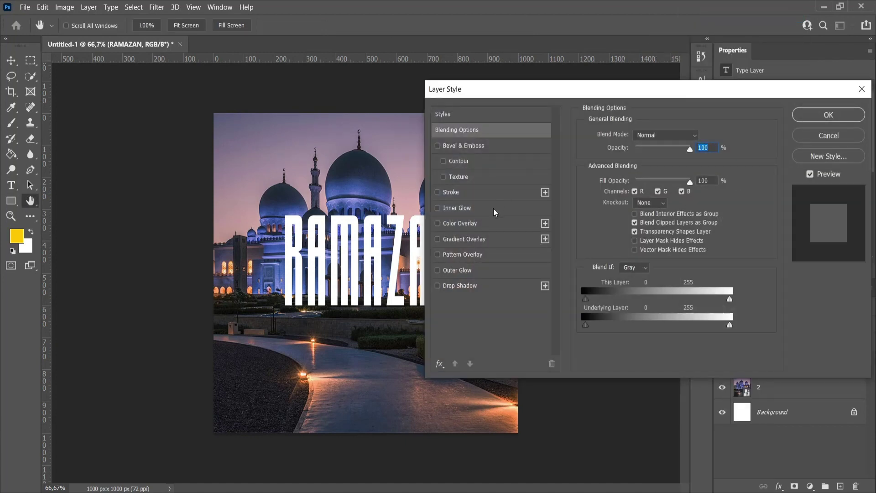
pyautogui.click(463, 192)
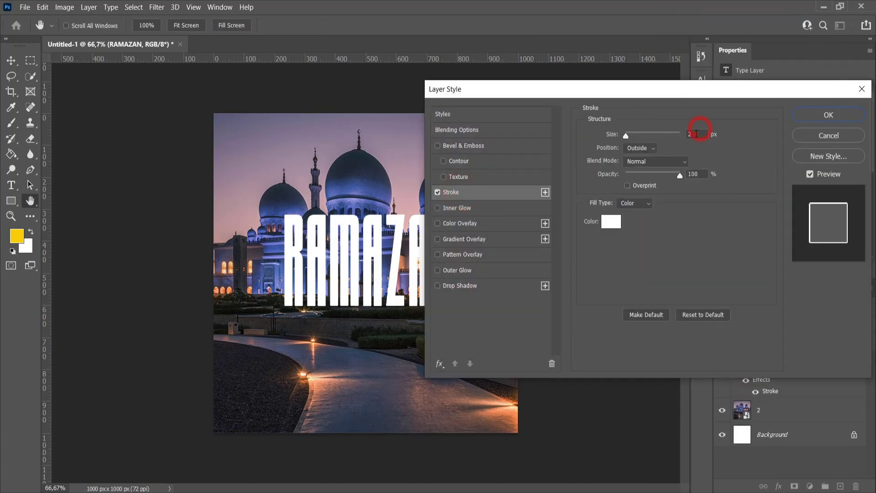
pyautogui.doubleClick(696, 134)
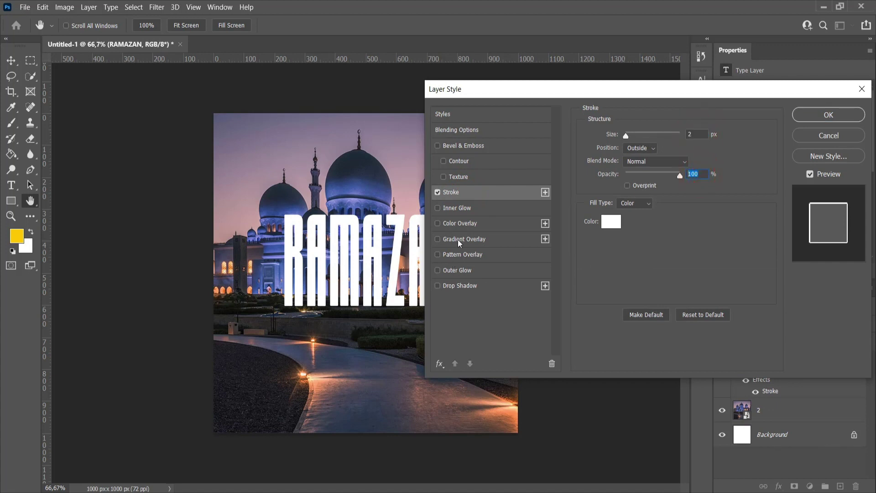
# - Add a black Inner Glow with 52% opacity, 0% choke and 10 px size, and apply the layer style
pyautogui.click(459, 209)
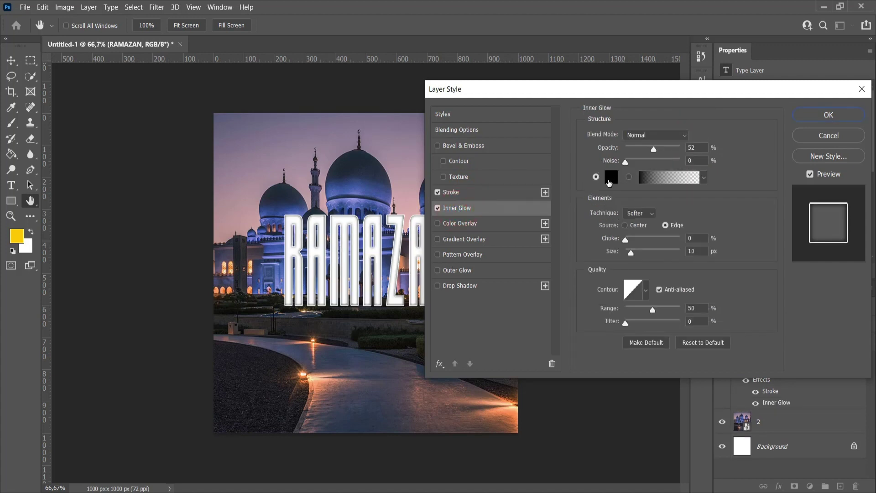
pyautogui.doubleClick(695, 147)
pyautogui.doubleClick(698, 238)
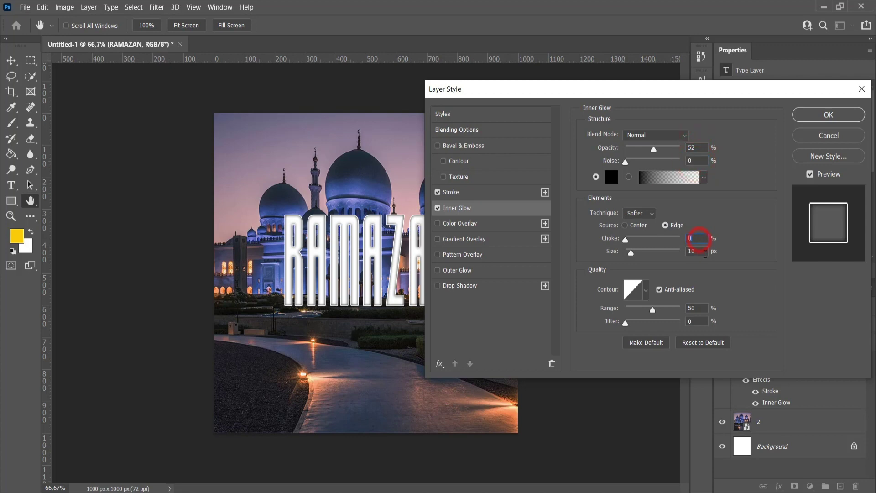
pyautogui.click(824, 115)
# - Convert the RAMAZAN layer to a smart object and add a layer mask to it
pyautogui.rightClick(790, 359)
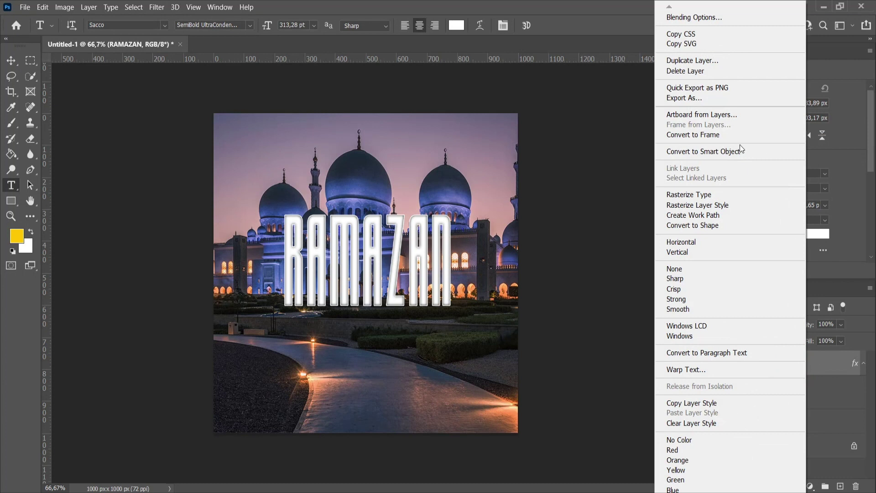
pyautogui.click(708, 151)
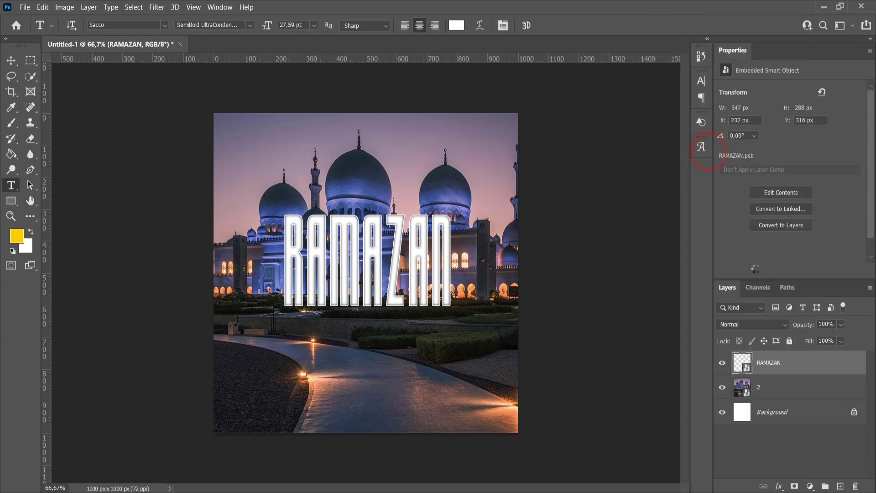
pyautogui.click(794, 487)
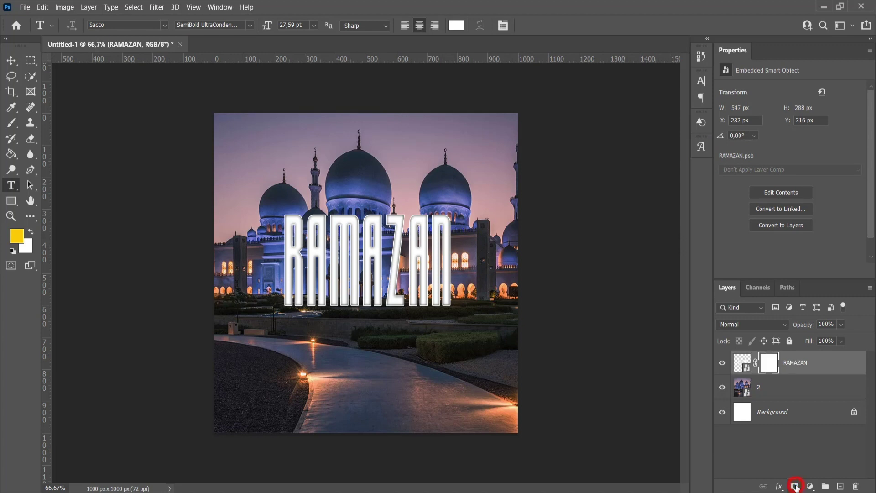
# - Ready the Brush tool with black as foreground colour and the grass-shaped tip 2143 for painting on the mask
pyautogui.click(11, 122)
pyautogui.click(30, 232)
pyautogui.click(30, 232)
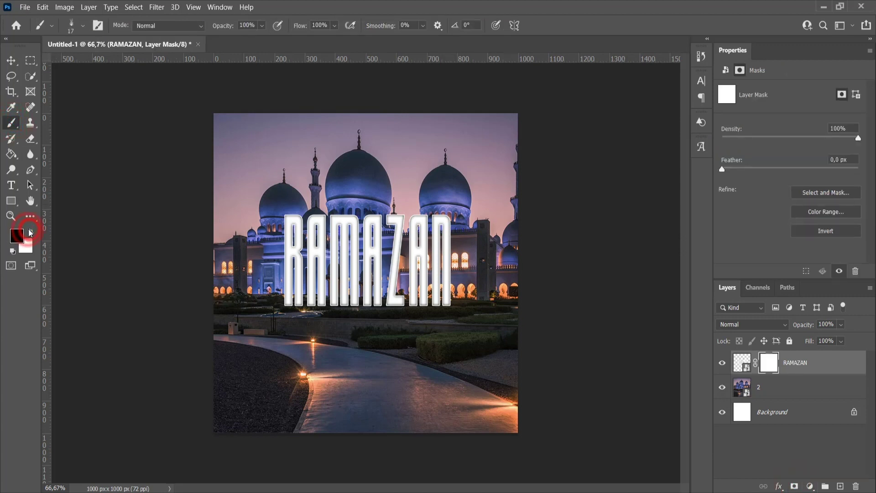
pyautogui.click(98, 25)
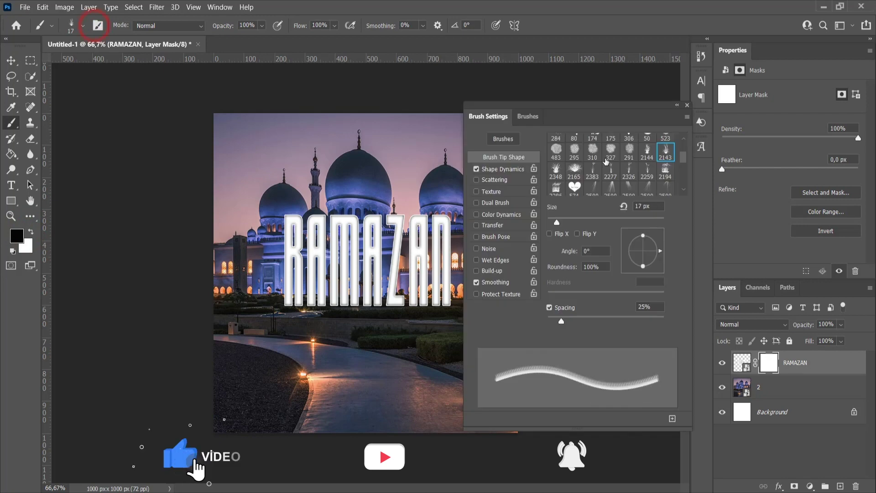
pyautogui.click(687, 105)
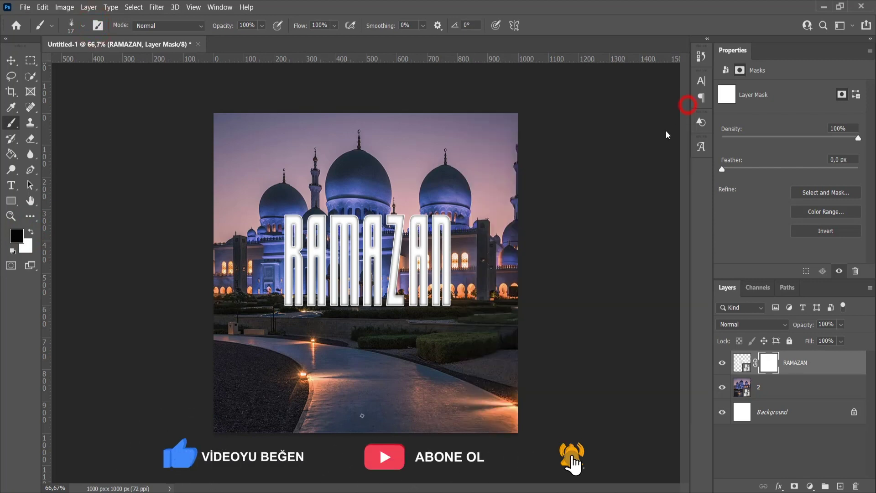
# - Paint grass-shaped black dabs on the mask along the bottom edge of the R's left leg
pyautogui.scroll(5, 296, 302)
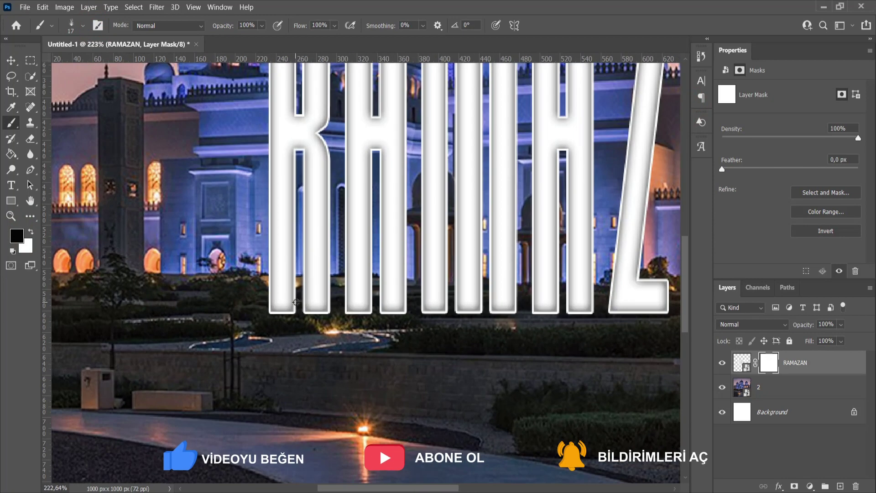
pyautogui.scroll(8, 296, 303)
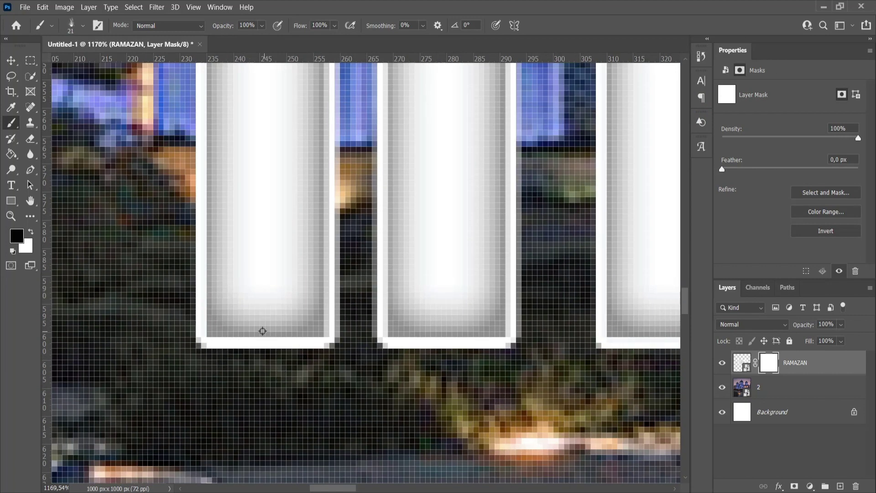
pyautogui.moveTo(205, 331); pyautogui.dragTo(239, 308)
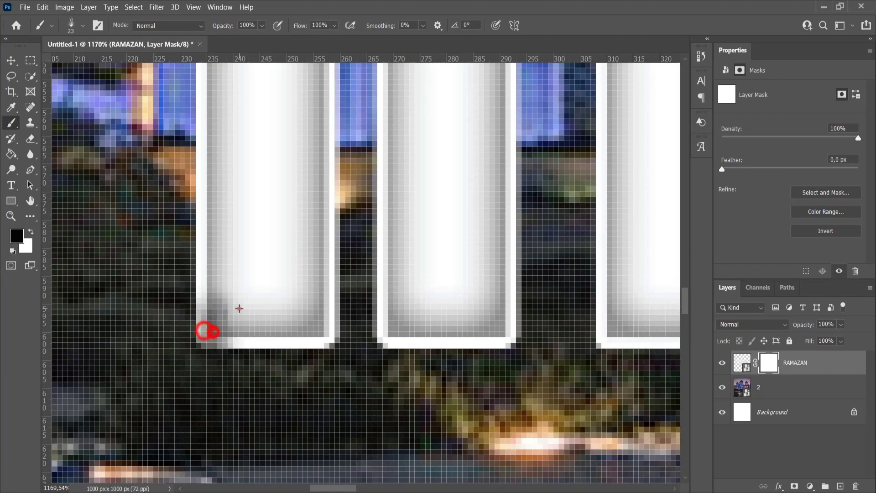
pyautogui.click(239, 309)
pyautogui.click(276, 332)
pyautogui.click(313, 348)
pyautogui.click(209, 323)
pyautogui.scroll(-5, 320, 342)
pyautogui.scroll(5, 292, 338)
pyautogui.click(290, 335)
pyautogui.moveTo(206, 344)
pyautogui.mouseDown()
pyautogui.moveTo(322, 337)
pyautogui.moveTo(210, 329)
pyautogui.mouseUp()
pyautogui.scroll(-4, 210, 331)
pyautogui.scroll(4, 372, 329)
# - Mask the bottom edge of the R's right leg with grass strokes and clean up the leftover outline beneath the letter
pyautogui.click(64, 346)
pyautogui.click(245, 318)
pyautogui.click(279, 305)
pyautogui.click(312, 318)
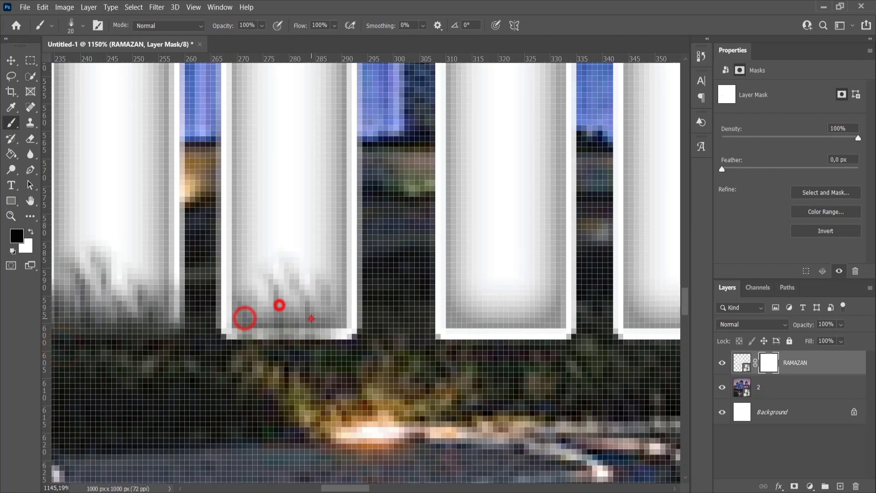
pyautogui.click(356, 337)
pyautogui.scroll(-3, 235, 316)
pyautogui.click(283, 316)
pyautogui.click(250, 348)
pyautogui.click(177, 350)
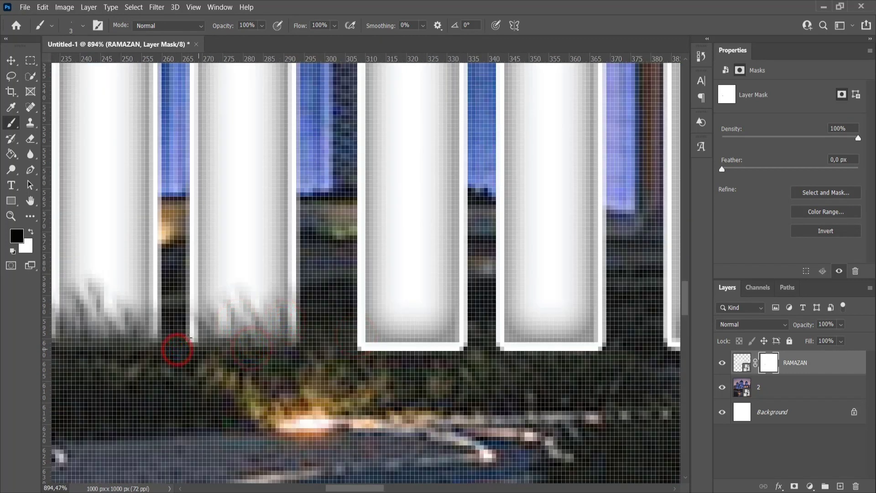
pyautogui.scroll(-4, 316, 351)
pyautogui.scroll(4, 315, 340)
pyautogui.click(206, 362)
pyautogui.click(74, 371)
pyautogui.scroll(-4, 76, 365)
pyautogui.scroll(4, 269, 354)
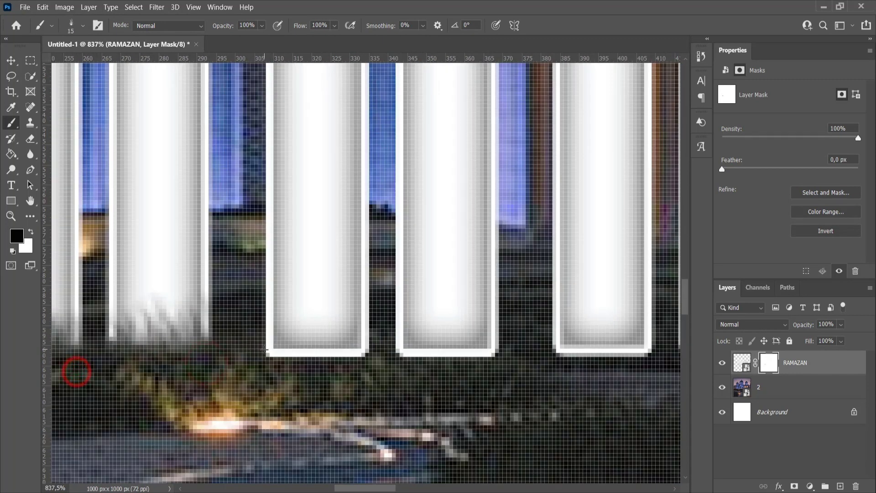
# - Mask the bottom edge of the first A's left leg with grass dabs, reducing the brush size for the remaining edge
pyautogui.click(270, 347)
pyautogui.click(292, 333)
pyautogui.click(317, 354)
pyautogui.click(348, 356)
pyautogui.click(331, 357)
pyautogui.press('[')
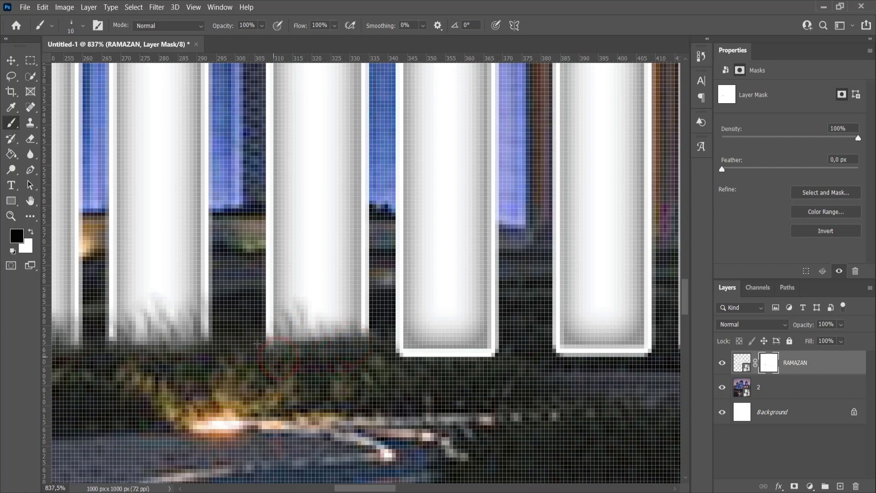
pyautogui.scroll(-4, 283, 372)
pyautogui.scroll(4, 291, 368)
# - Mask the bottom edge of the first A's right leg with grass dabs
pyautogui.click(291, 367)
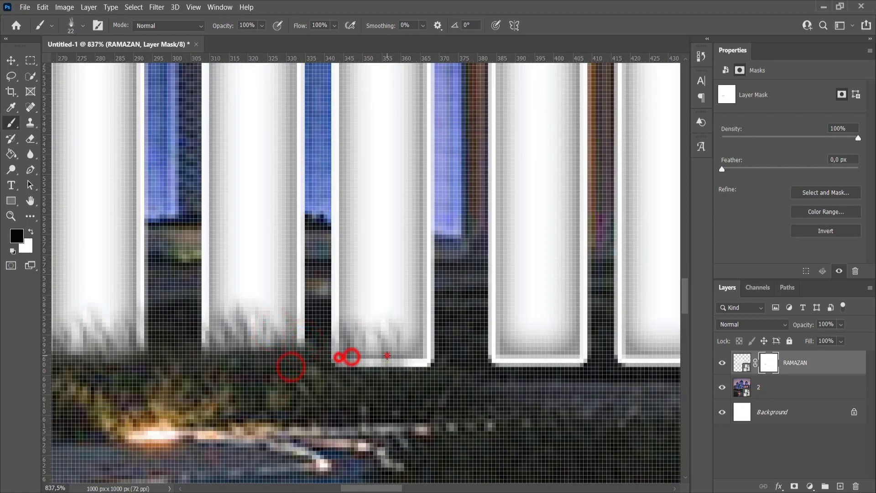
pyautogui.scroll(-5, 349, 380)
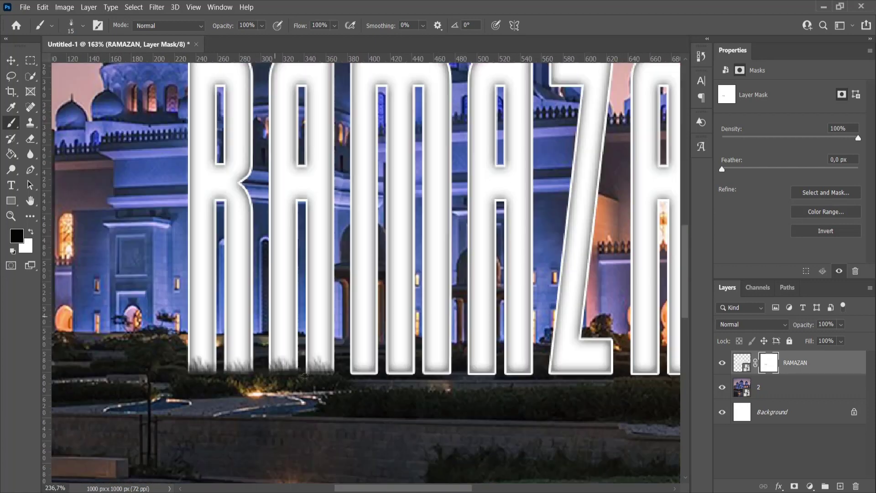
pyautogui.scroll(4, 297, 365)
pyautogui.click(292, 360)
pyautogui.scroll(2, 295, 361)
pyautogui.click(278, 358)
# - Mask the bottom edges of the M's three legs with grass dabs, keeping black as the foreground colour
pyautogui.click(399, 368)
pyautogui.click(379, 358)
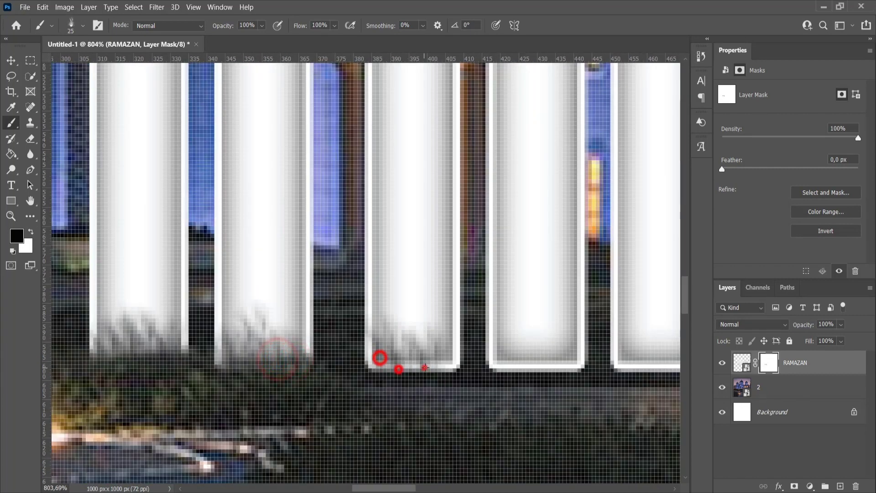
pyautogui.click(444, 354)
pyautogui.click(16, 236)
pyautogui.click(578, 250)
pyautogui.click(766, 182)
pyautogui.scroll(-4, 395, 372)
pyautogui.click(453, 360)
pyautogui.click(410, 363)
pyautogui.click(527, 354)
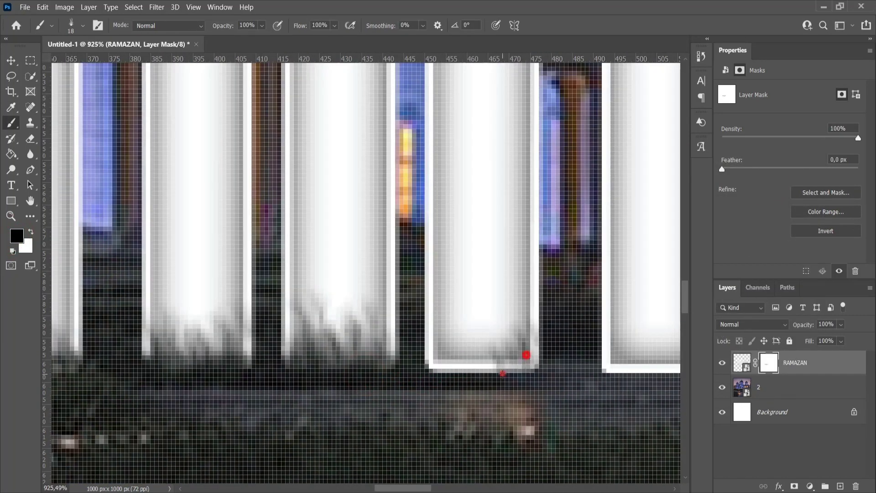
pyautogui.scroll(4, 503, 371)
pyautogui.click(522, 360)
# - Mask the bottom edges of both legs of the second A with grass dabs and clean up the remaining outline
pyautogui.click(438, 360)
pyautogui.click(421, 379)
pyautogui.scroll(-4, 516, 365)
pyautogui.scroll(5, 520, 369)
pyautogui.click(407, 384)
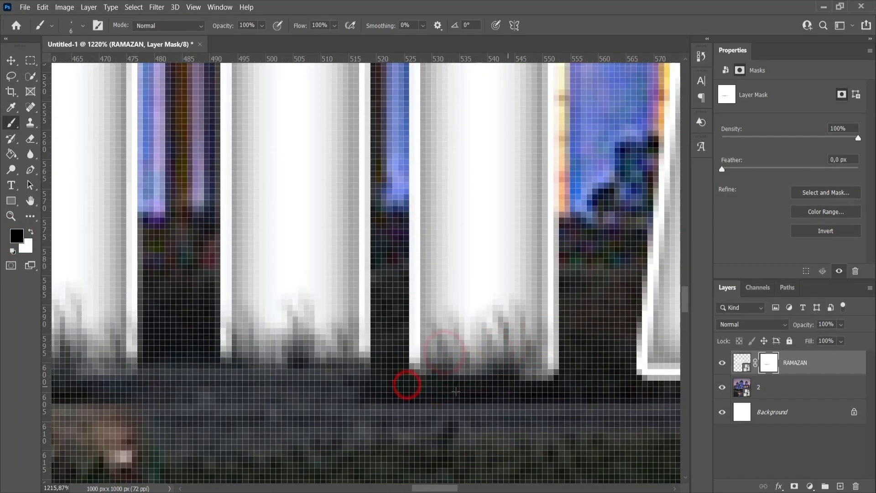
pyautogui.scroll(-6, 406, 385)
pyautogui.click(417, 401)
# - Mask the bottom edge of the Z with grass dabs, keeping black as the foreground colour
pyautogui.scroll(5, 566, 410)
pyautogui.click(438, 383)
pyautogui.click(462, 392)
pyautogui.click(411, 389)
pyautogui.click(606, 397)
pyautogui.scroll(-4, 440, 307)
pyautogui.click(16, 235)
pyautogui.click(631, 279)
pyautogui.click(765, 177)
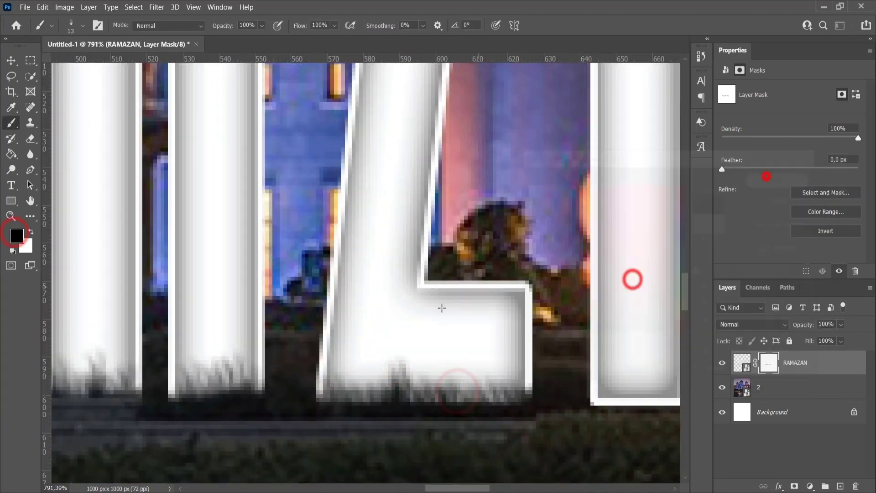
# - Mask the bottom edges of both legs of the last A with grass dabs
pyautogui.scroll(4, 474, 356)
pyautogui.click(447, 333)
pyautogui.click(396, 354)
pyautogui.scroll(-4, 411, 356)
# - Mask the bottom edges of both legs of the N with grass dabs, keeping black as the foreground colour
pyautogui.click(440, 352)
pyautogui.click(388, 319)
pyautogui.click(388, 360)
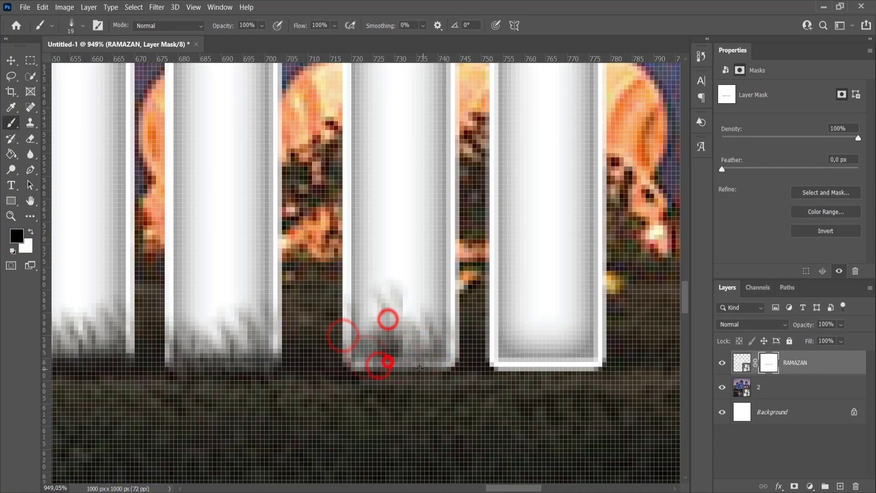
pyautogui.moveTo(346, 365); pyautogui.dragTo(593, 365)
pyautogui.scroll(4, 541, 371)
pyautogui.click(507, 341)
pyautogui.click(478, 354)
pyautogui.click(446, 368)
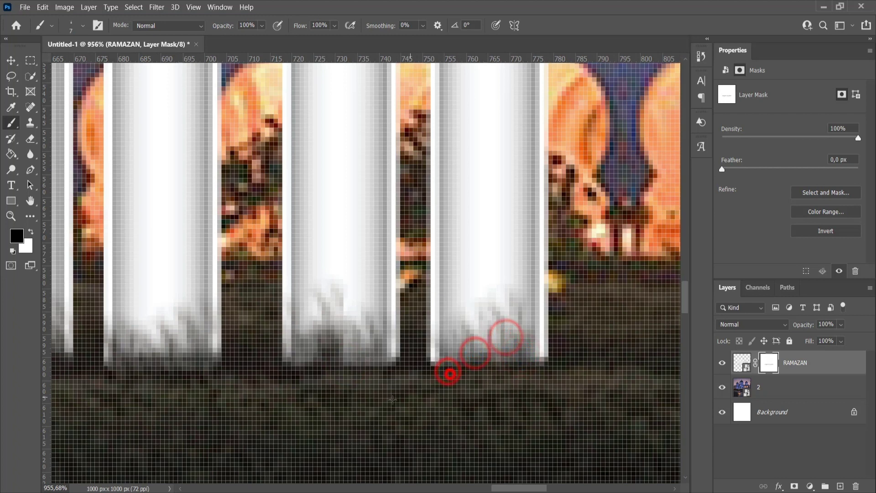
pyautogui.scroll(-4, 441, 370)
pyautogui.scroll(-10, 462, 375)
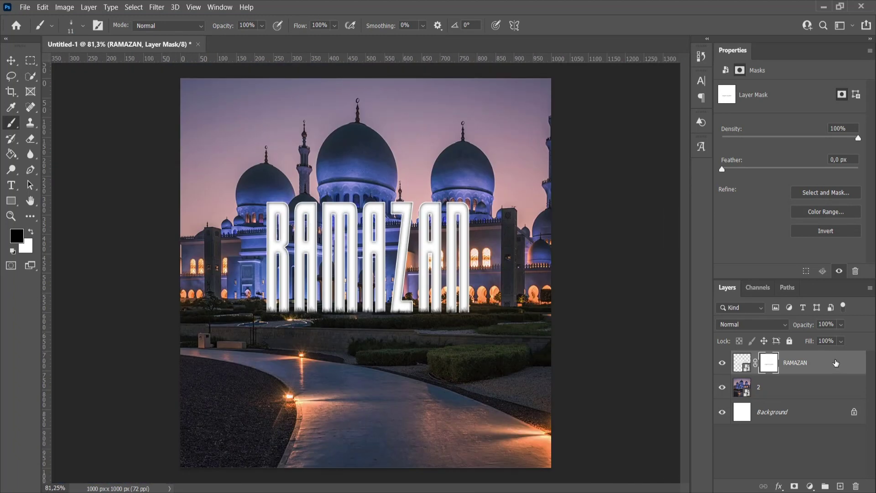
# - Add a white Outer Glow to the RAMAZAN layer with Normal blend mode, 27% opacity, 8% spread and 54 px size
pyautogui.click(835, 362)
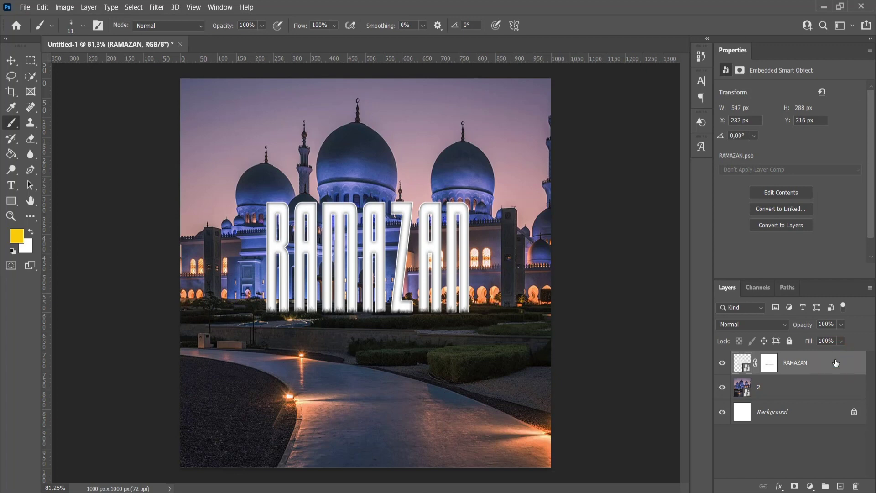
pyautogui.rightClick(836, 362)
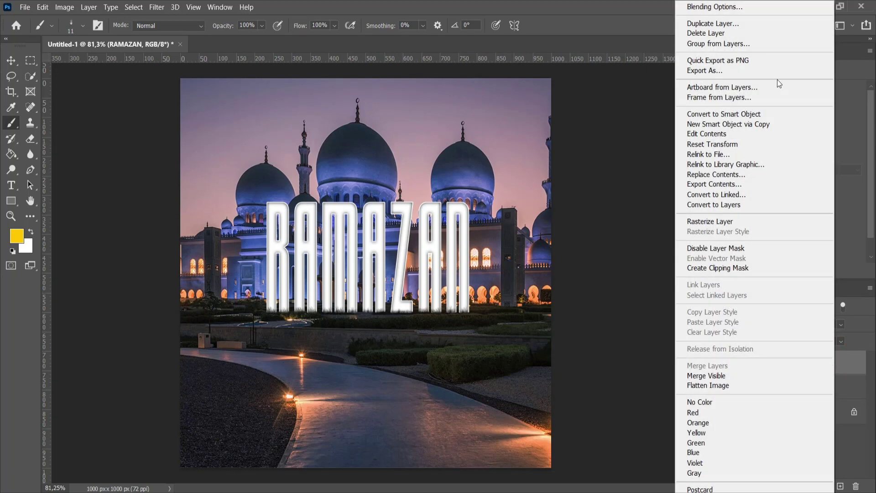
pyautogui.click(721, 6)
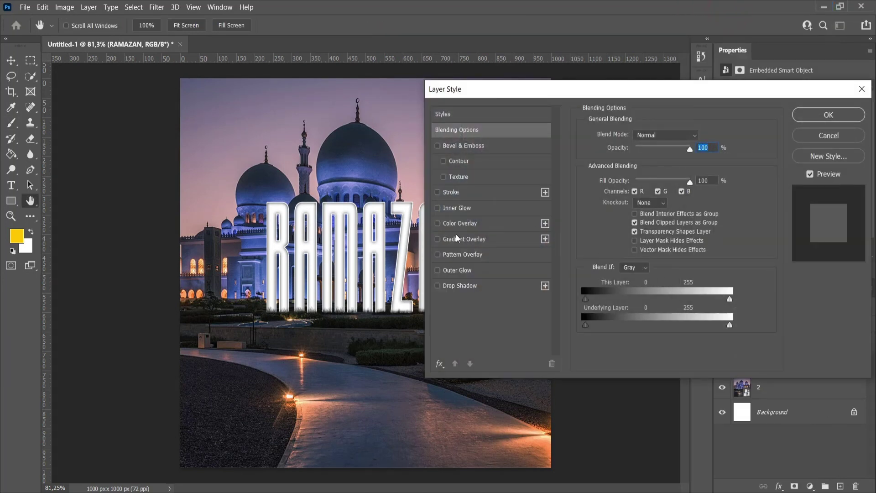
pyautogui.click(460, 270)
pyautogui.click(701, 147)
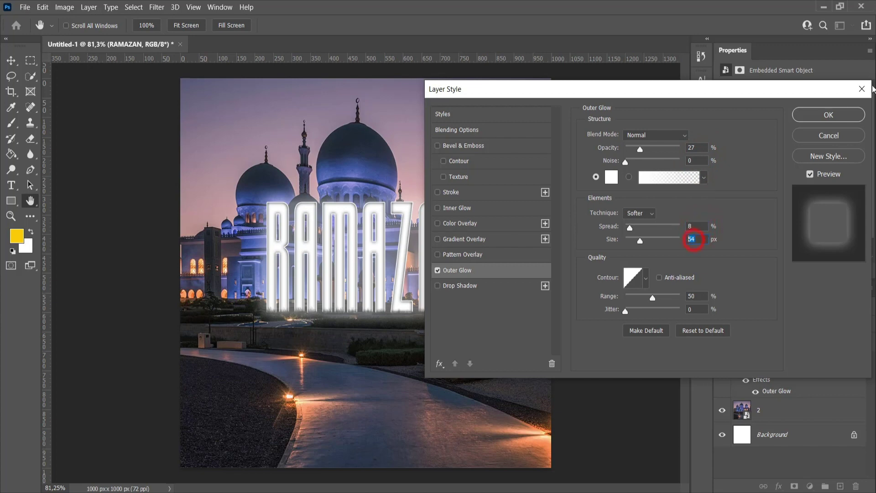
pyautogui.click(815, 117)
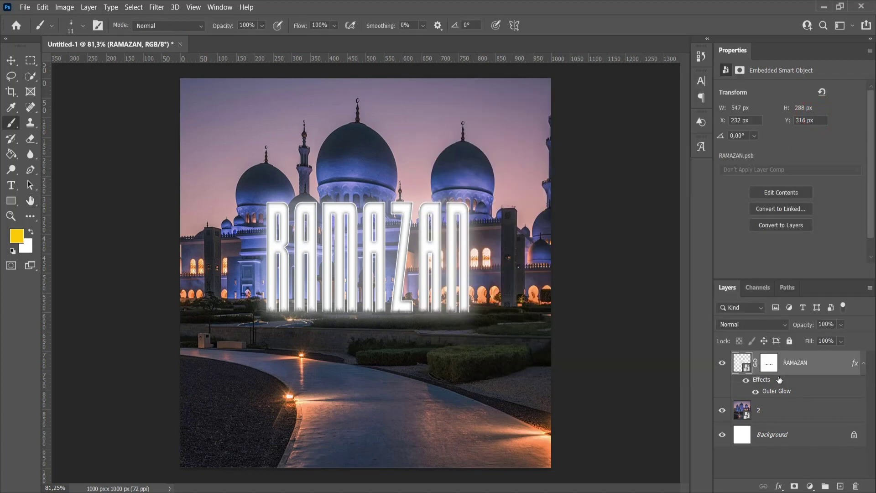
# - Add a Lorem Ipsum text layer near the top of the central dome in the RBNo2.1a Book font
pyautogui.click(11, 185)
pyautogui.click(366, 136)
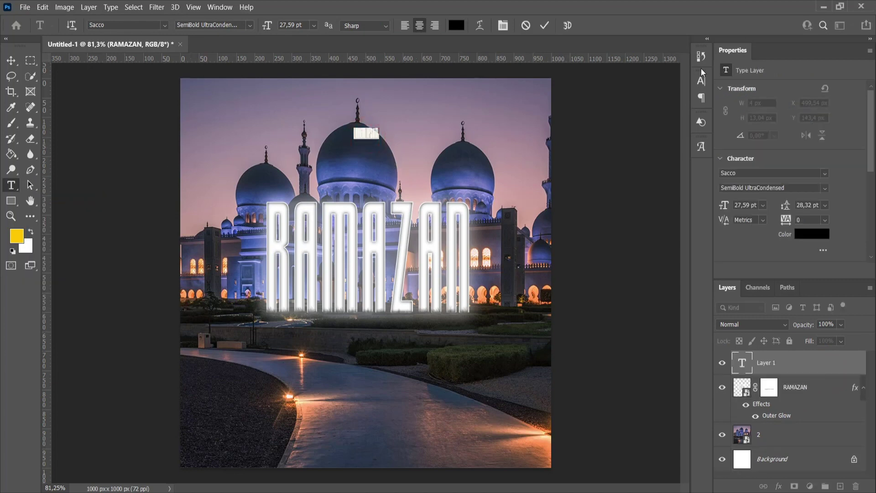
pyautogui.click(701, 81)
pyautogui.click(634, 98)
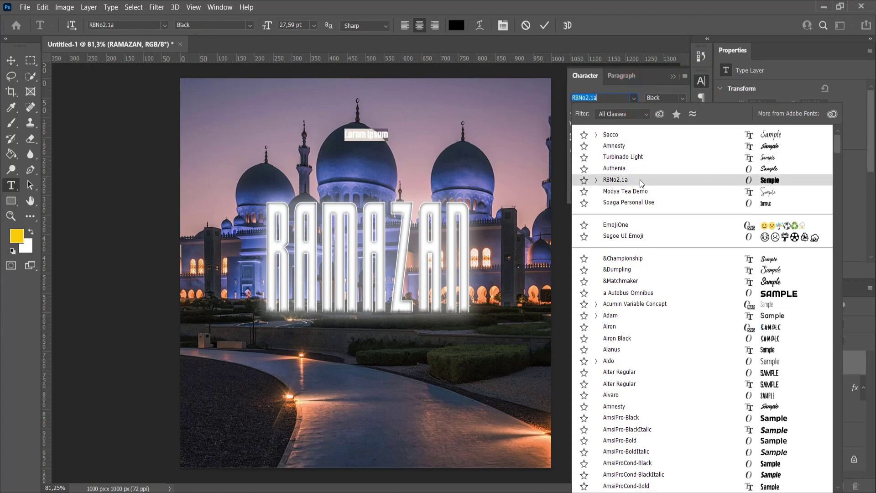
pyautogui.click(596, 179)
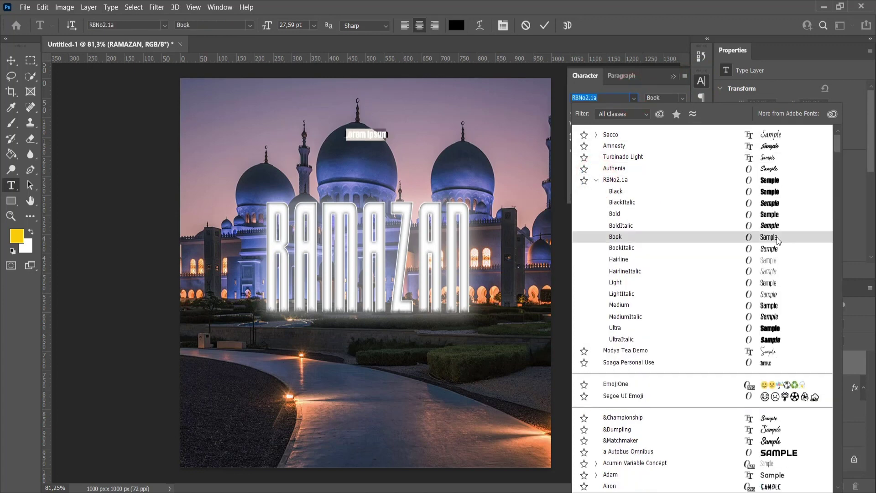
pyautogui.click(777, 237)
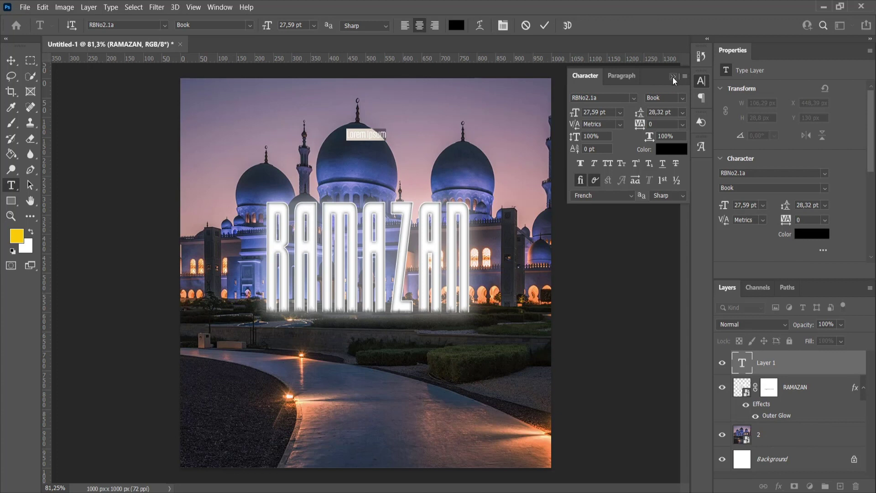
pyautogui.click(674, 75)
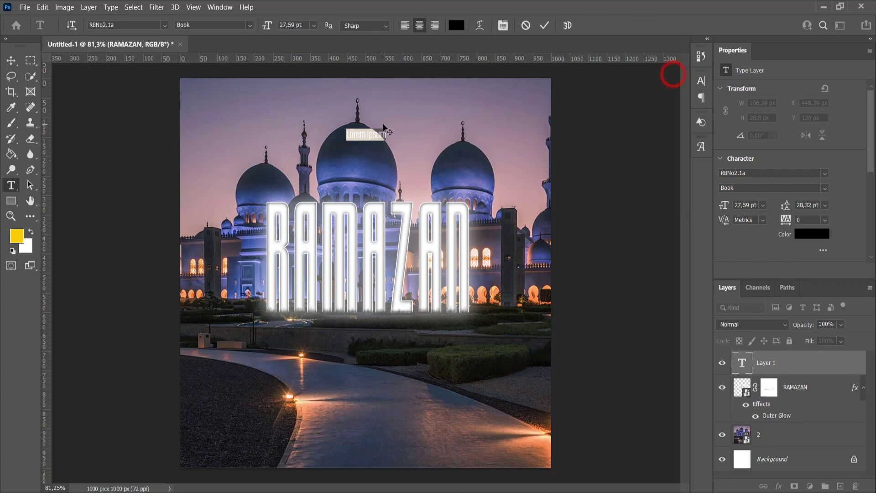
pyautogui.click(545, 26)
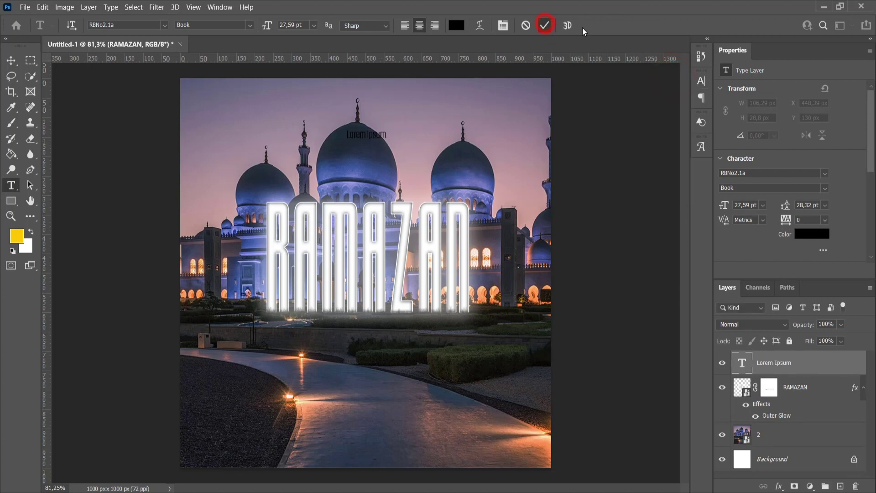
# - Scale the Lorem Ipsum text to about 206% and centre it horizontally near the top of the central dome
pyautogui.hotkey('ctrl', 't')
pyautogui.scroll(4, 392, 139)
pyautogui.moveTo(391, 136); pyautogui.dragTo(440, 136)
pyautogui.moveTo(332, 136); pyautogui.dragTo(322, 136)
pyautogui.moveTo(396, 138); pyautogui.dragTo(378, 138)
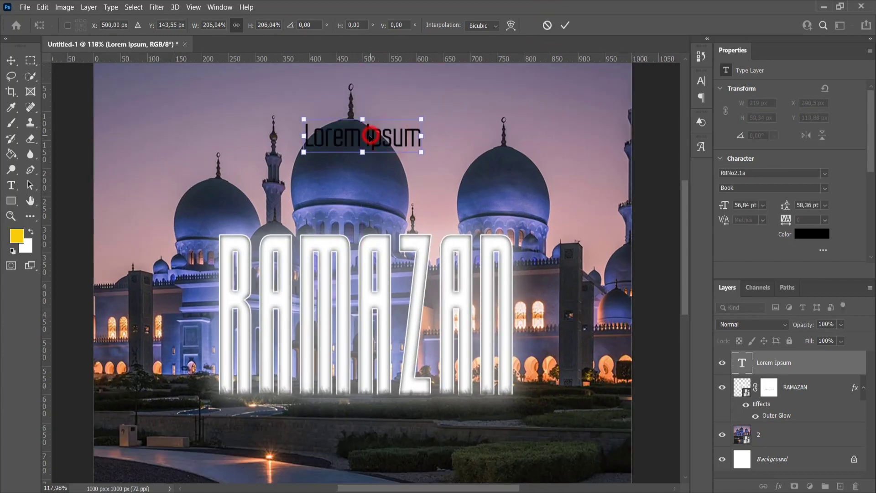
pyautogui.click(563, 25)
# - Change the colour of the whole Lorem Ipsum text to white
pyautogui.doubleClick(368, 136)
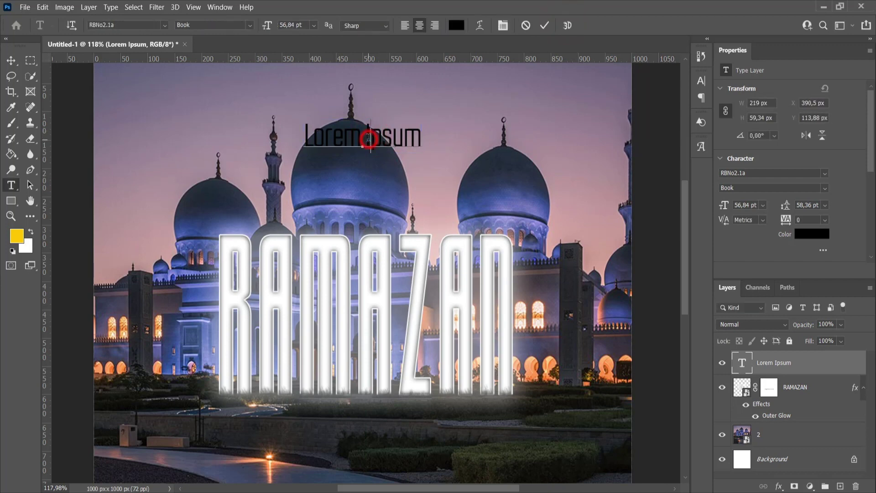
pyautogui.moveTo(305, 136); pyautogui.dragTo(479, 137)
pyautogui.click(456, 25)
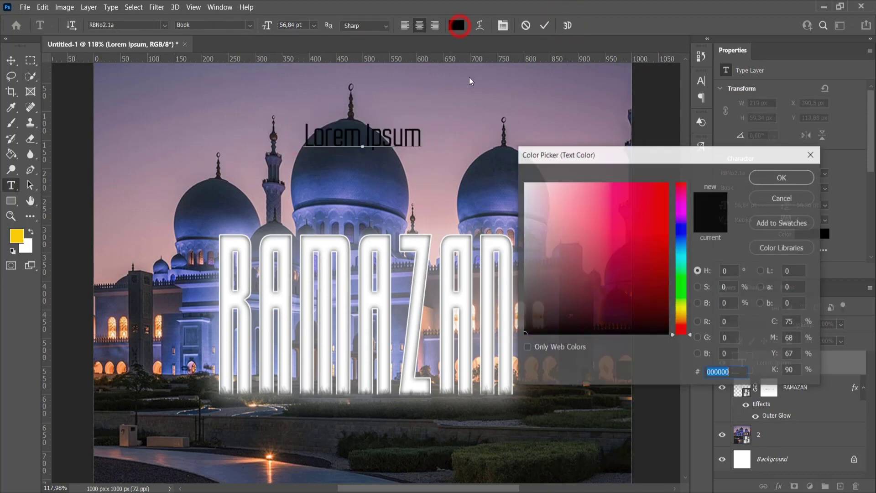
pyautogui.moveTo(554, 205); pyautogui.dragTo(525, 183)
pyautogui.click(798, 177)
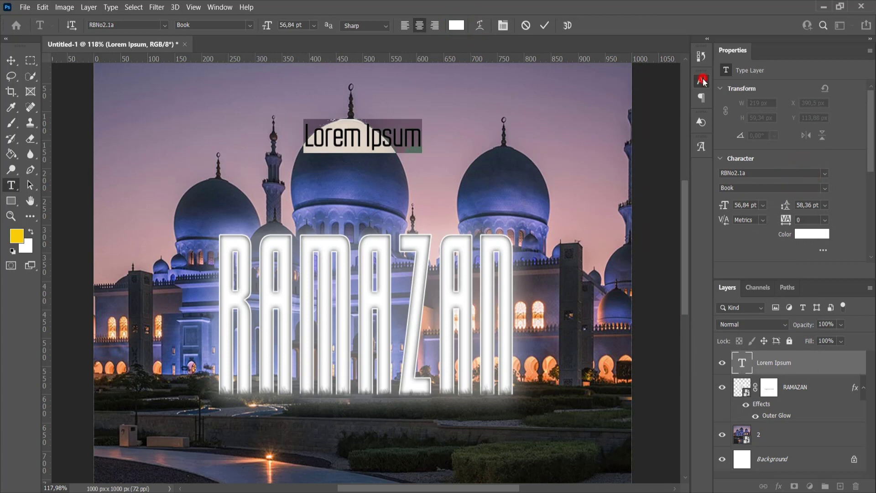
pyautogui.click(701, 80)
pyautogui.click(673, 78)
pyautogui.click(701, 80)
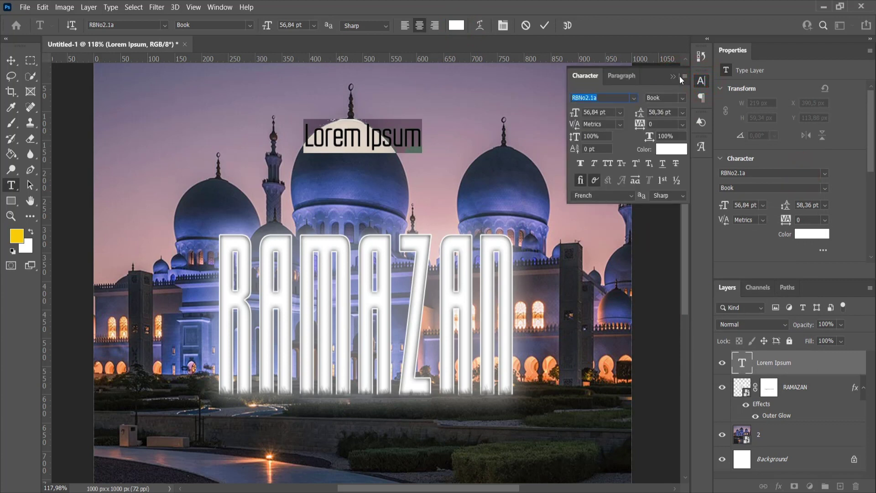
pyautogui.click(673, 77)
pyautogui.click(817, 363)
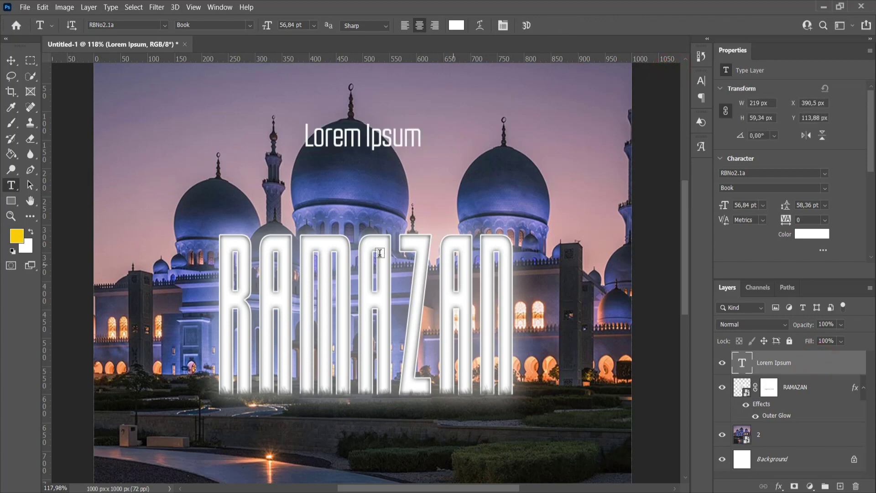
# - Shrink the Lorem Ipsum text to about 41 pt, keeping it centred near the top of the central dome
pyautogui.hotkey('ctrl', 't')
pyautogui.scroll(2, 337, 137)
pyautogui.moveTo(375, 112)
pyautogui.mouseDown()
pyautogui.moveTo(365, 103)
pyautogui.moveTo(378, 109)
pyautogui.mouseUp()
pyautogui.doubleClick(383, 133)
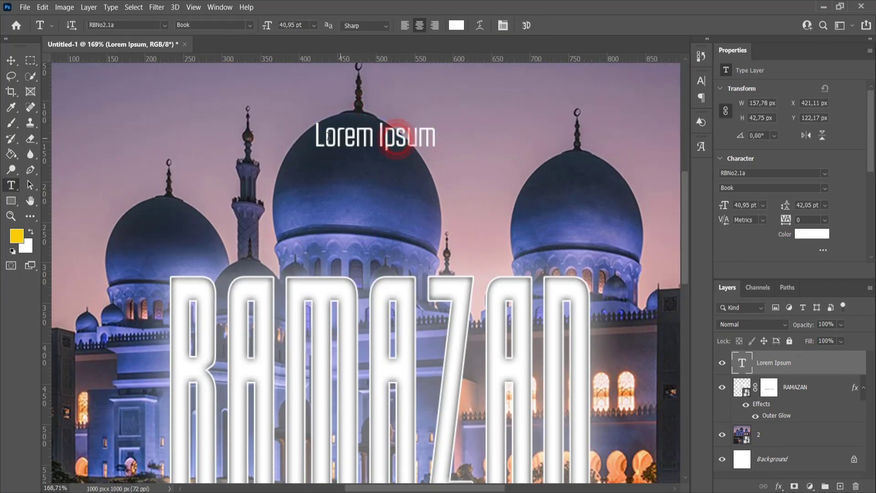
pyautogui.click(316, 134)
pyautogui.tripleClick(316, 134)
pyautogui.click(751, 321)
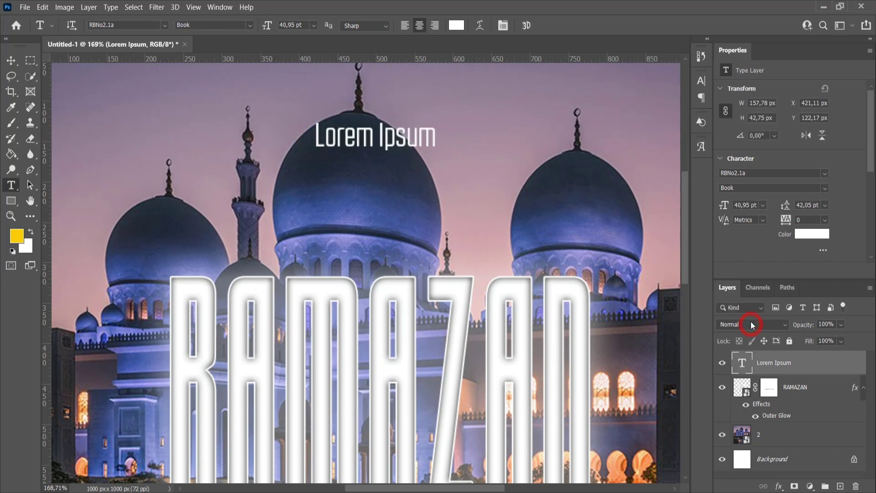
pyautogui.click(780, 324)
pyautogui.click(739, 204)
# - Recolour the Lorem Ipsum text orange-red and set its layer's blend mode to Linear Dodge (Add)
pyautogui.click(805, 236)
pyautogui.click(620, 239)
pyautogui.moveTo(682, 331)
pyautogui.mouseDown()
pyautogui.moveTo(681, 306)
pyautogui.moveTo(682, 323)
pyautogui.mouseUp()
pyautogui.moveTo(648, 260); pyautogui.dragTo(731, 139)
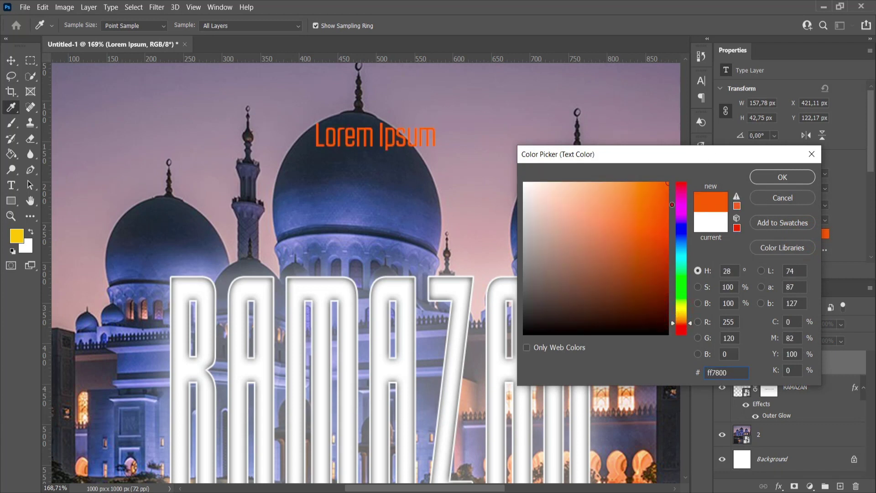
pyautogui.moveTo(672, 204)
pyautogui.mouseDown()
pyautogui.moveTo(639, 229)
pyautogui.moveTo(653, 230)
pyautogui.mouseUp()
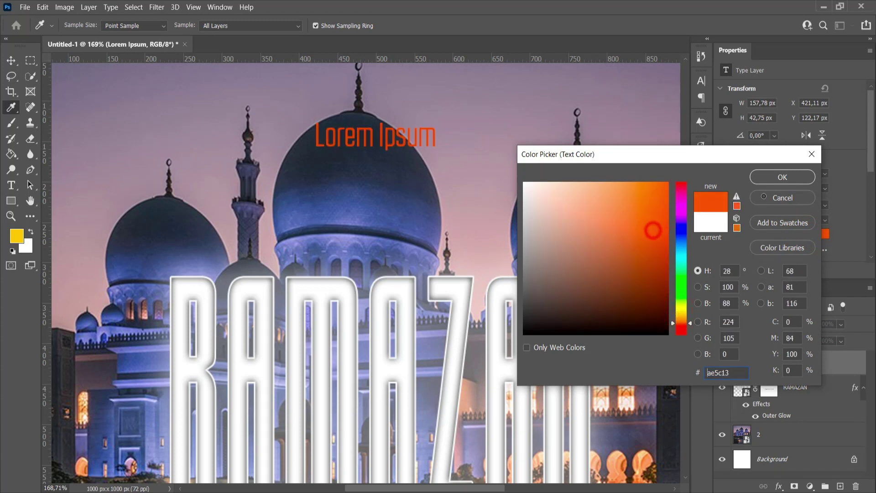
pyautogui.click(782, 177)
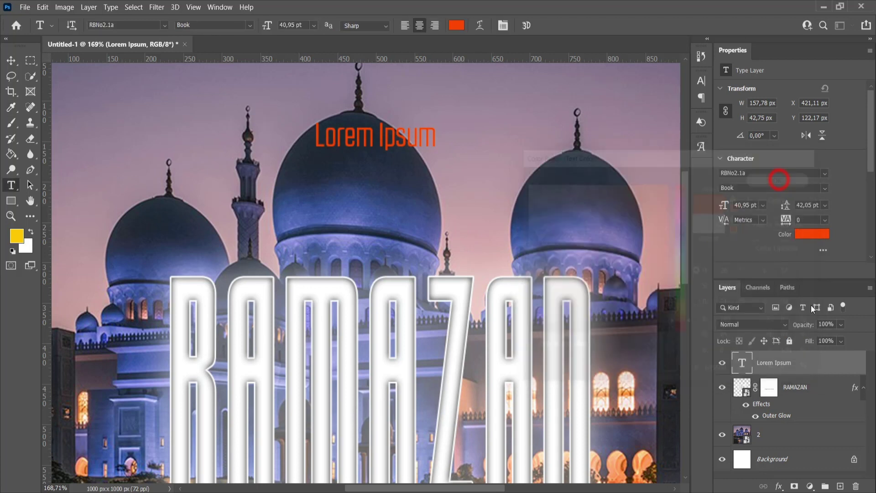
pyautogui.click(751, 326)
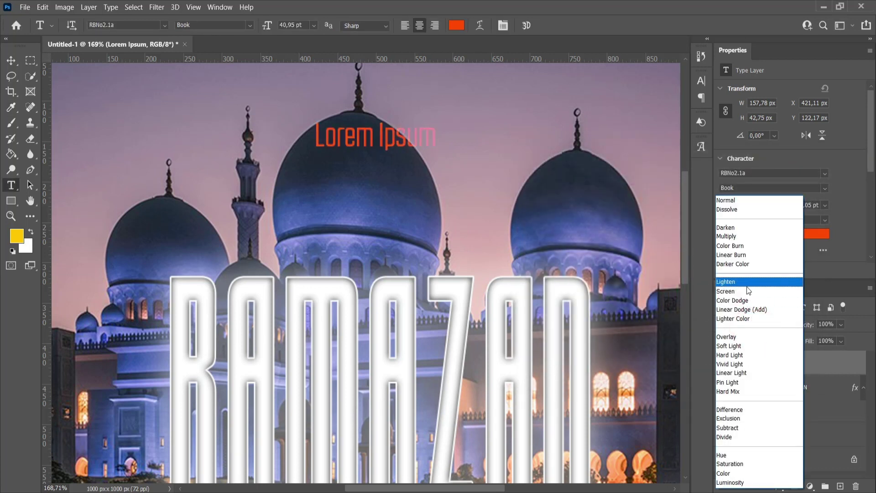
pyautogui.click(746, 310)
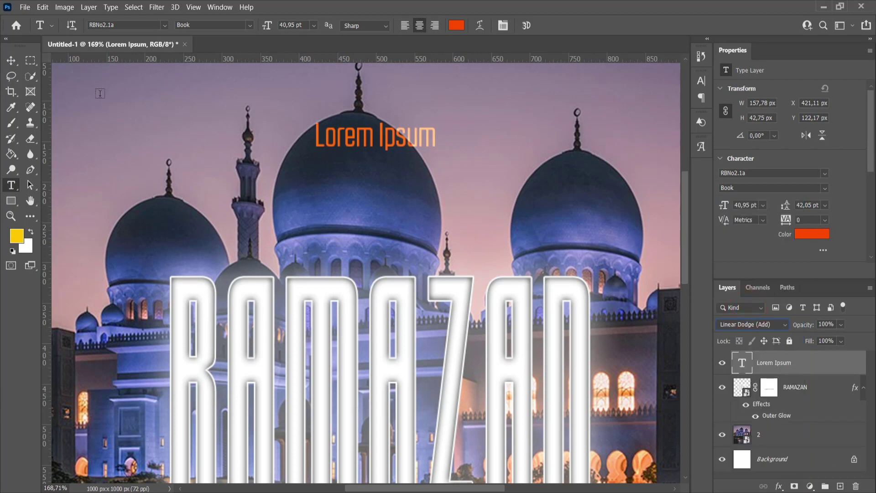
# - Add a new text layer reading "ya sehr-i" on the central dome below the Lorem Ipsum text
pyautogui.click(10, 187)
pyautogui.click(385, 212)
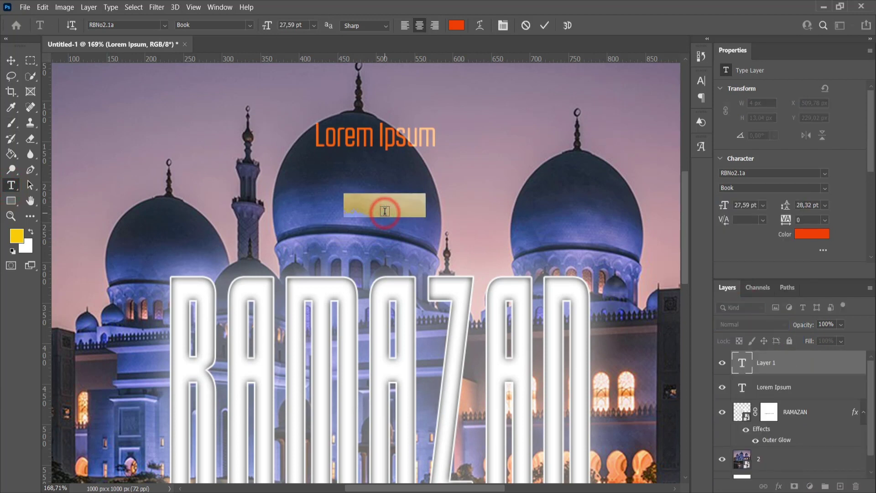
pyautogui.write('Y')
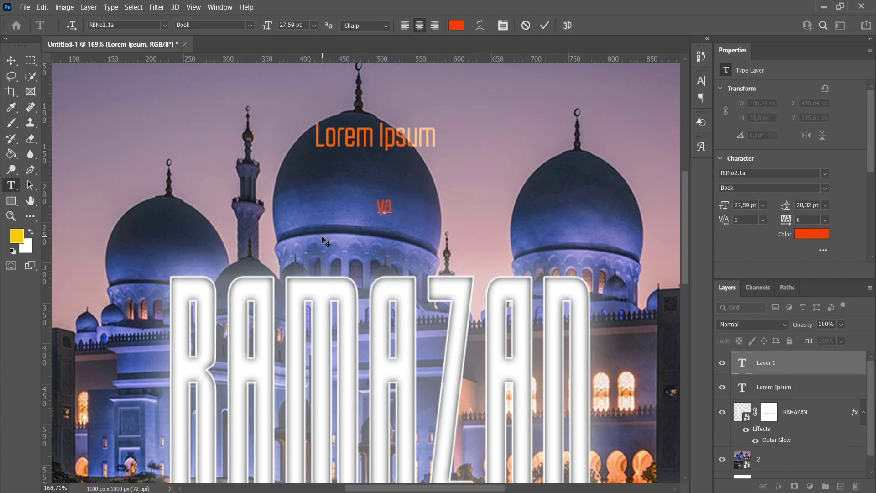
pyautogui.write('a sehr')
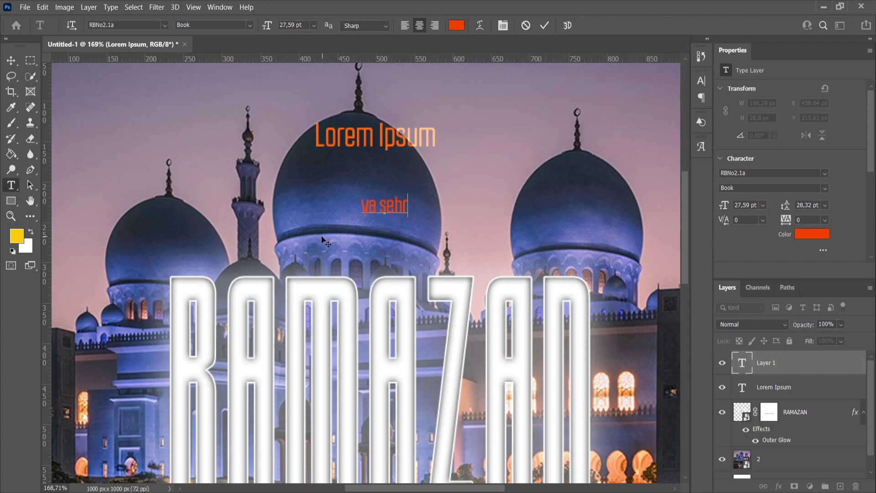
pyautogui.write('-i')
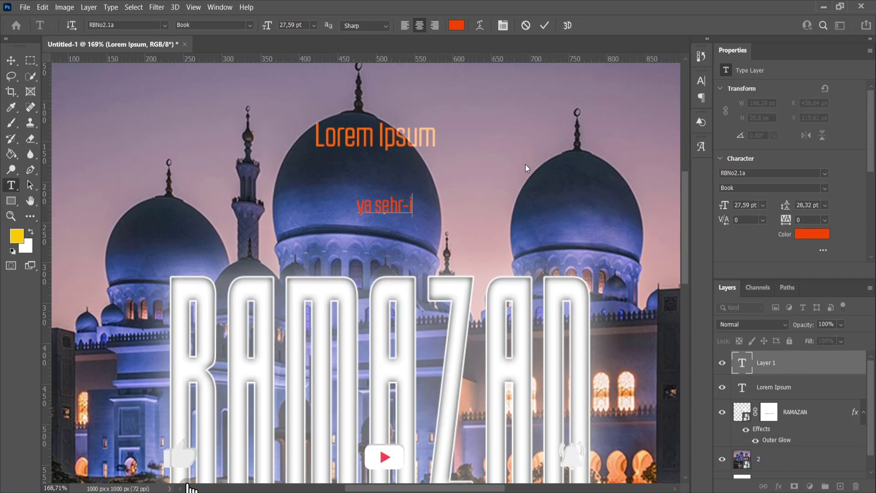
pyautogui.click(545, 25)
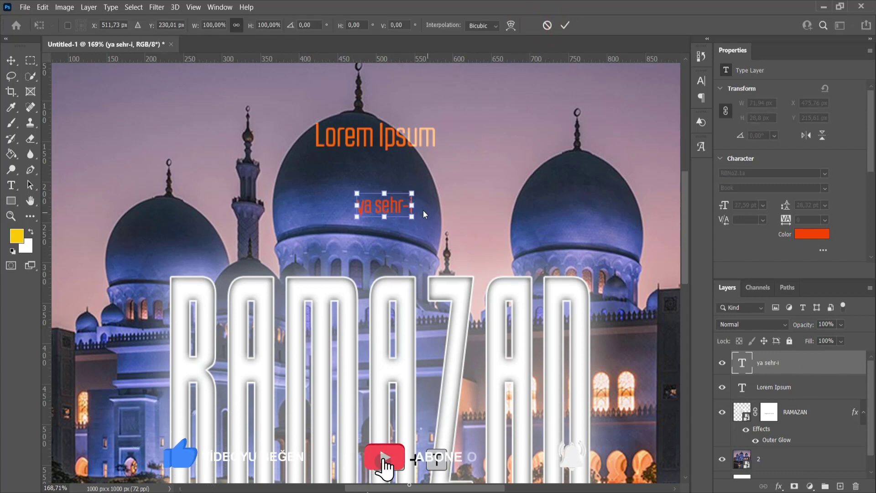
# - Enlarge the "ya sehr-i" text to about 99.6 pt and position it across the central dome below Lorem Ipsum
pyautogui.click(413, 204)
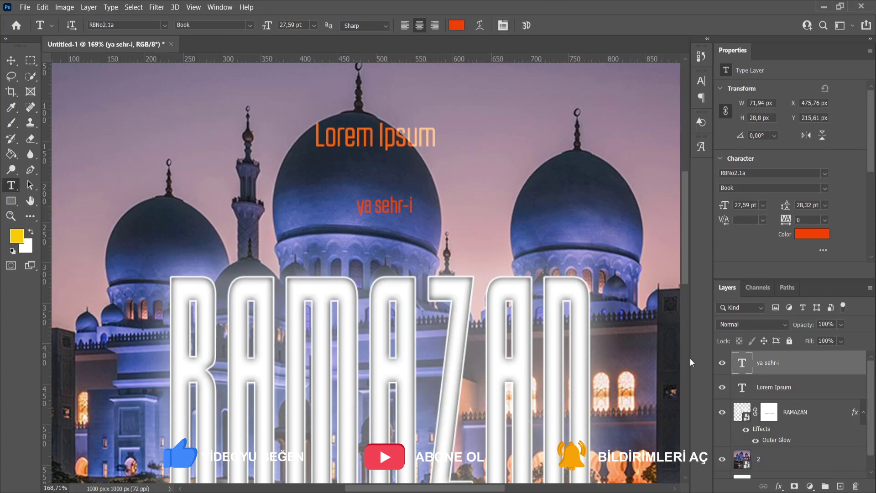
pyautogui.hotkey('ctrl', 't')
pyautogui.moveTo(413, 207); pyautogui.dragTo(494, 205)
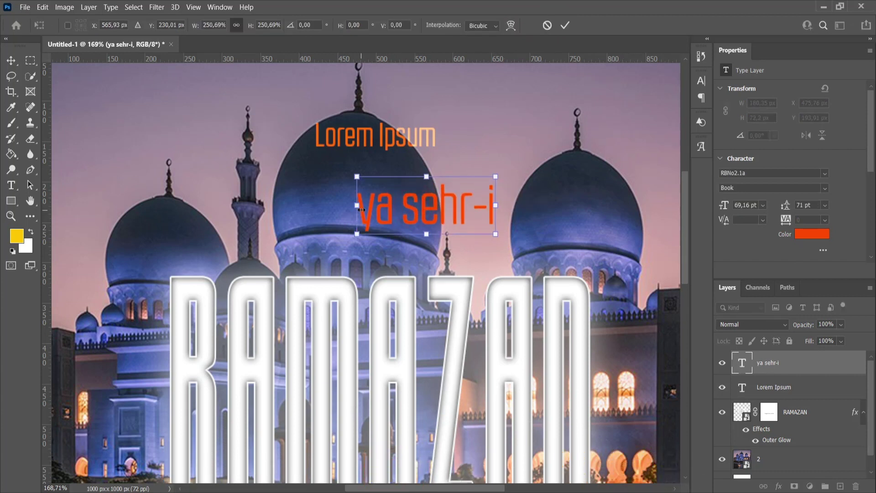
pyautogui.moveTo(357, 205)
pyautogui.mouseDown()
pyautogui.moveTo(294, 206)
pyautogui.moveTo(378, 213)
pyautogui.moveTo(359, 209)
pyautogui.mouseUp()
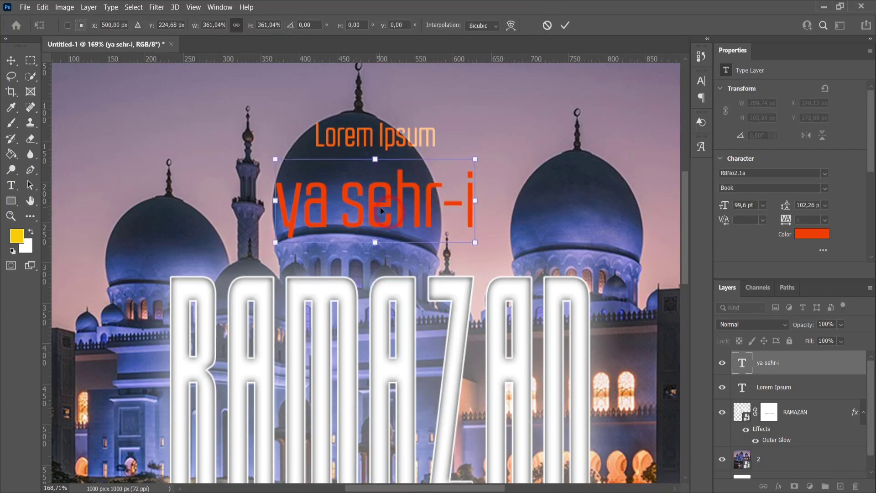
pyautogui.click(566, 25)
# - Change the font of the whole "ya sehr-i" text to Amnesty Script
pyautogui.doubleClick(401, 219)
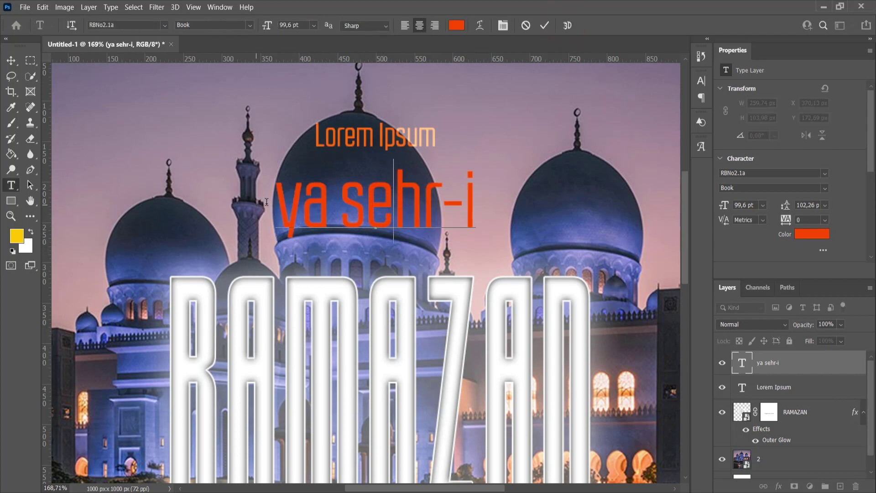
pyautogui.hotkey('ctrl', 'a')
pyautogui.click(701, 81)
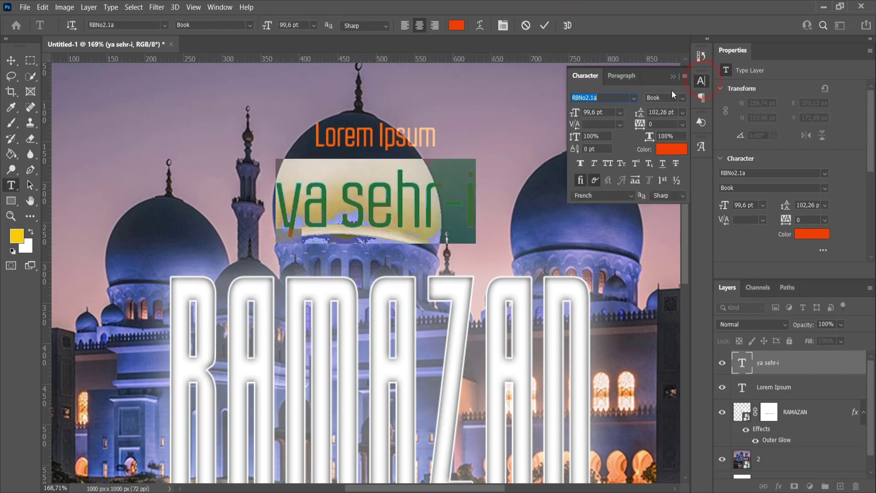
pyautogui.click(634, 97)
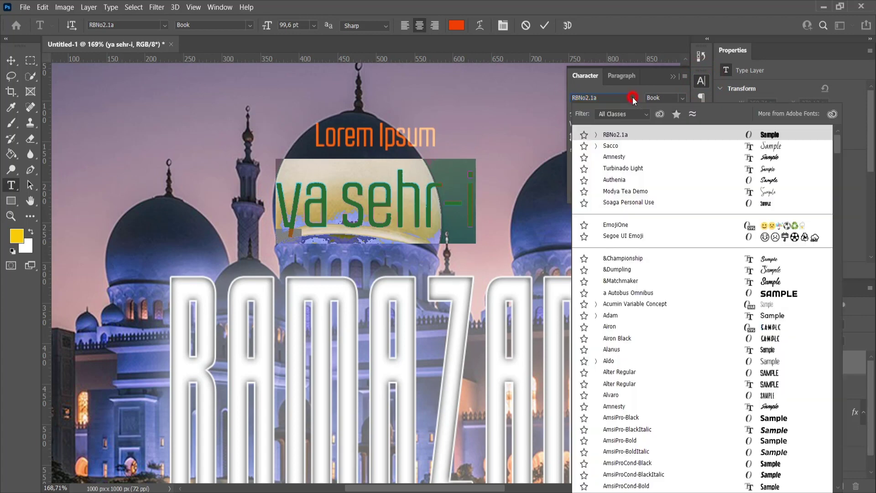
pyautogui.click(776, 158)
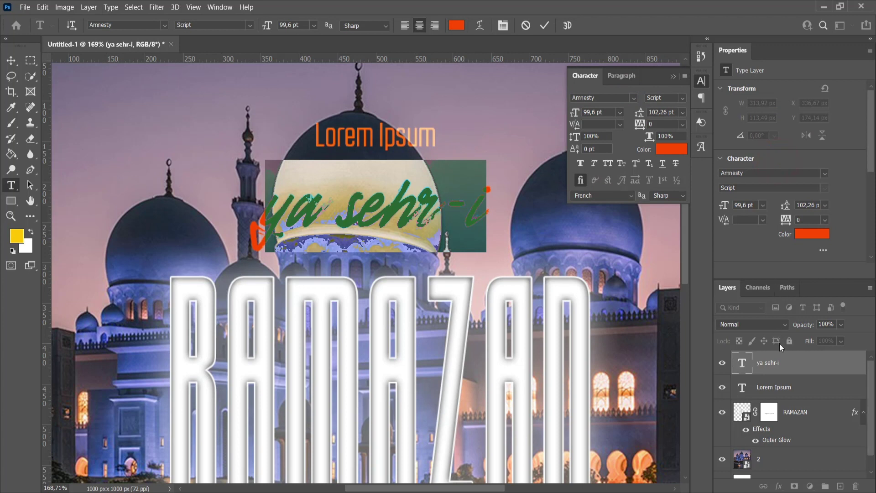
pyautogui.click(673, 74)
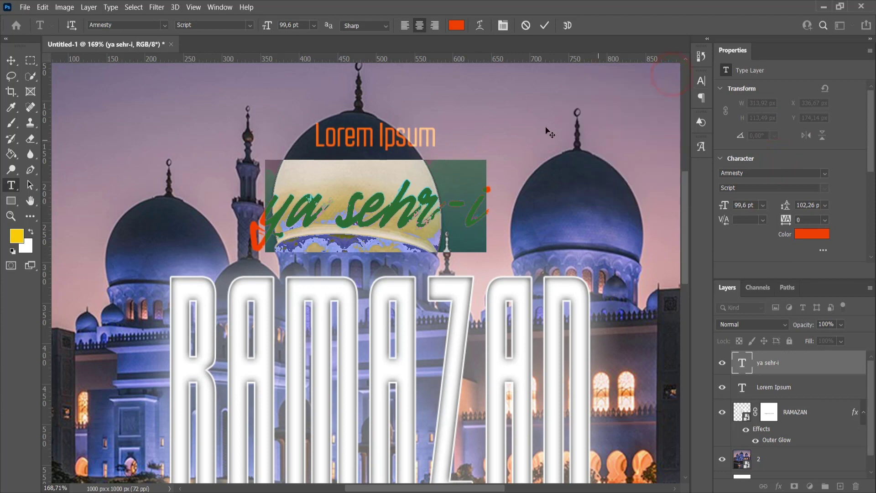
pyautogui.click(11, 60)
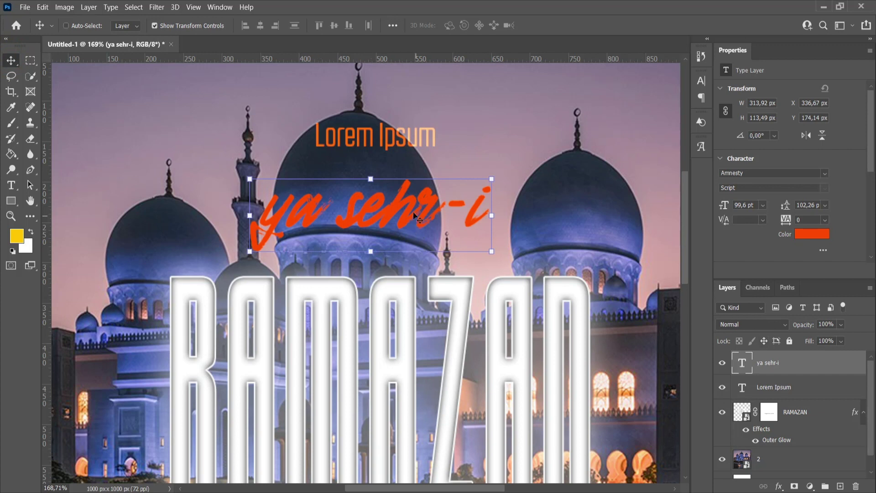
# - Add a separate text layer containing a single "." just below the "ya sehr-i" text
pyautogui.click(11, 185)
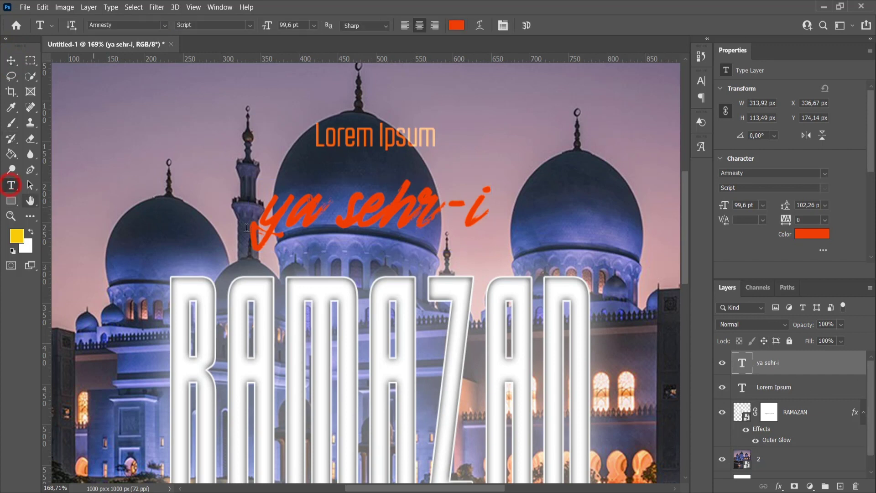
pyautogui.click(345, 259)
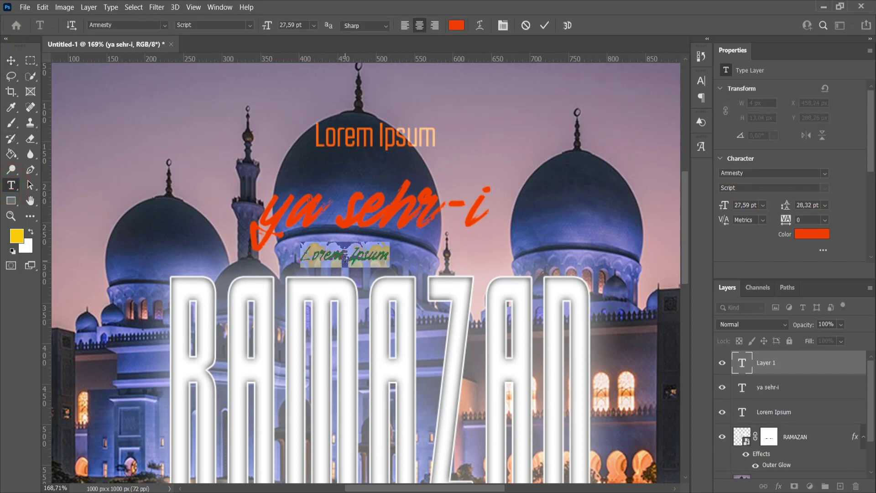
pyautogui.write('.')
pyautogui.click(793, 361)
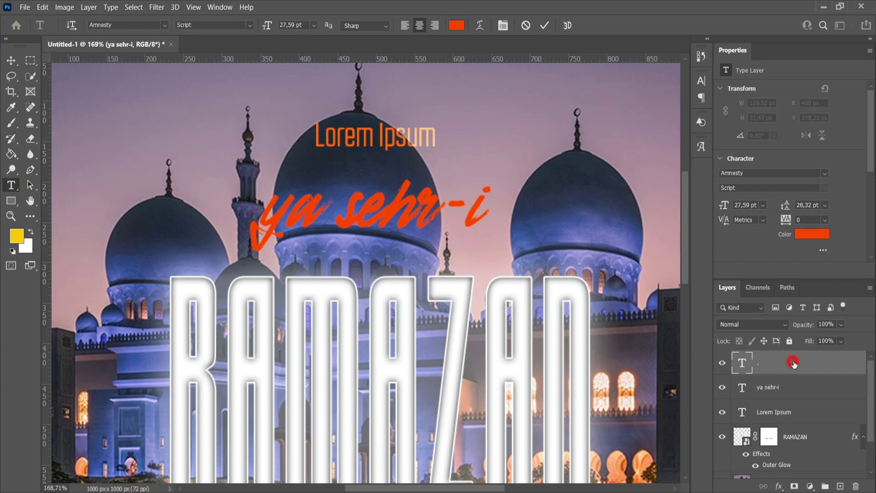
# - Enlarge the dot to about 106 pt and place it under the "s" of "sehr-i" as a cedilla
pyautogui.scroll(3, 274, 364)
pyautogui.scroll(2, 428, 150)
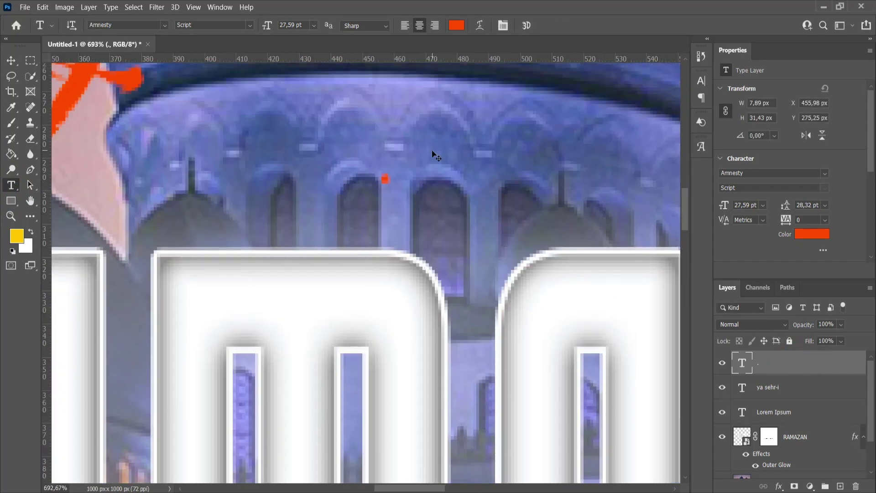
pyautogui.hotkey('ctrl', 't')
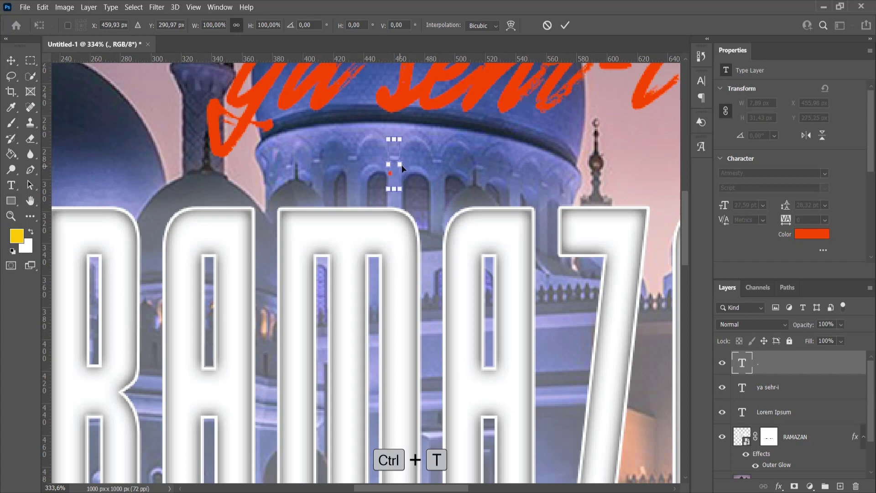
pyautogui.moveTo(402, 169); pyautogui.dragTo(454, 169)
pyautogui.scroll(-3, 346, 149)
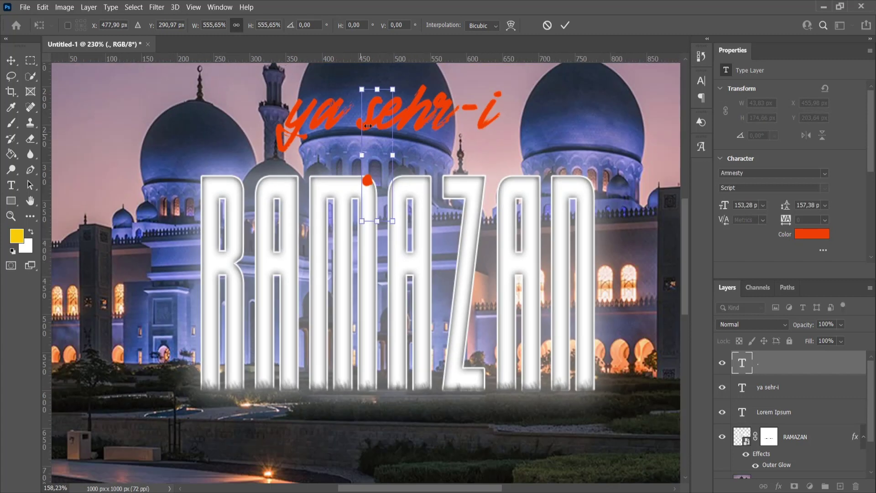
pyautogui.scroll(3, 368, 126)
pyautogui.moveTo(406, 182); pyautogui.dragTo(360, 151)
pyautogui.click(11, 60)
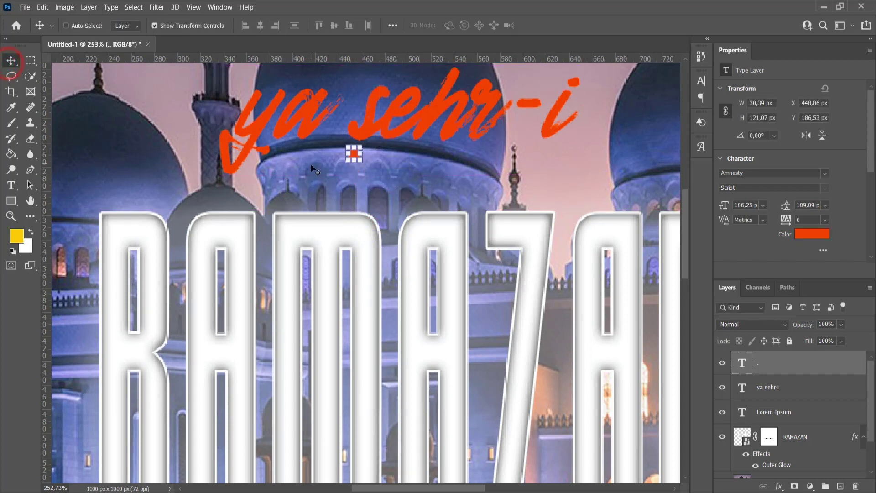
pyautogui.hotkey('ctrl', '0')
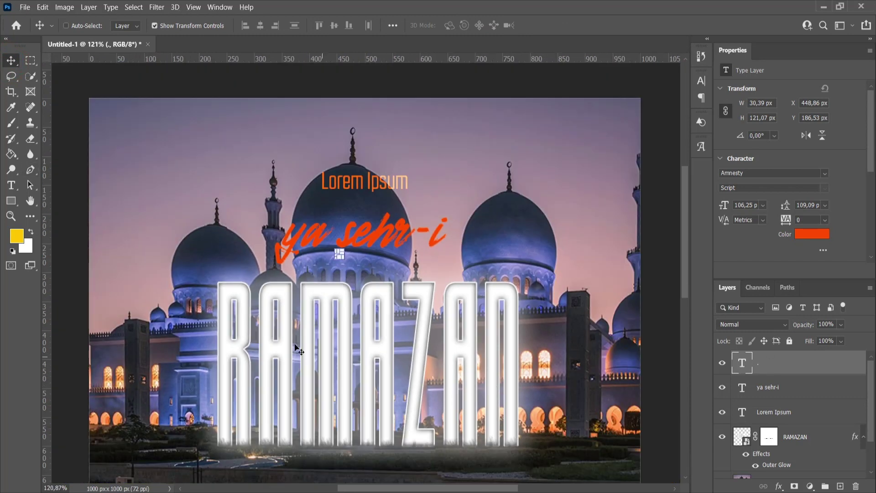
pyautogui.scroll(3, 412, 175)
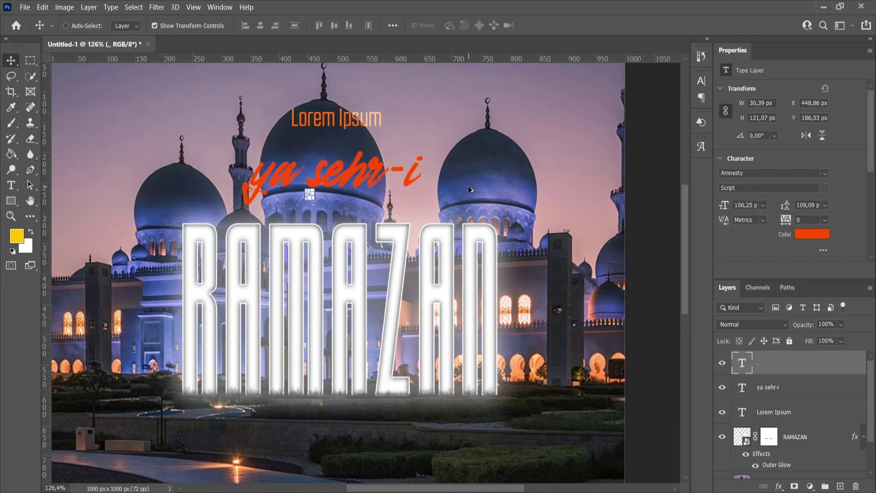
# - Group the dot and "ya sehr-i" layers and set the group's blend mode to Linear Dodge (Add)
pyautogui.keyDown('shift'); pyautogui.click(764, 392); pyautogui.keyUp('shift')
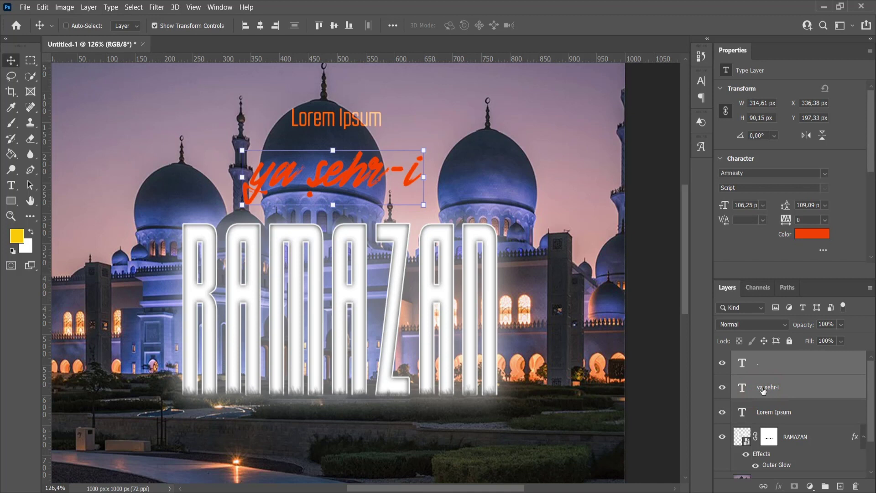
pyautogui.hotkey('ctrl', 'g')
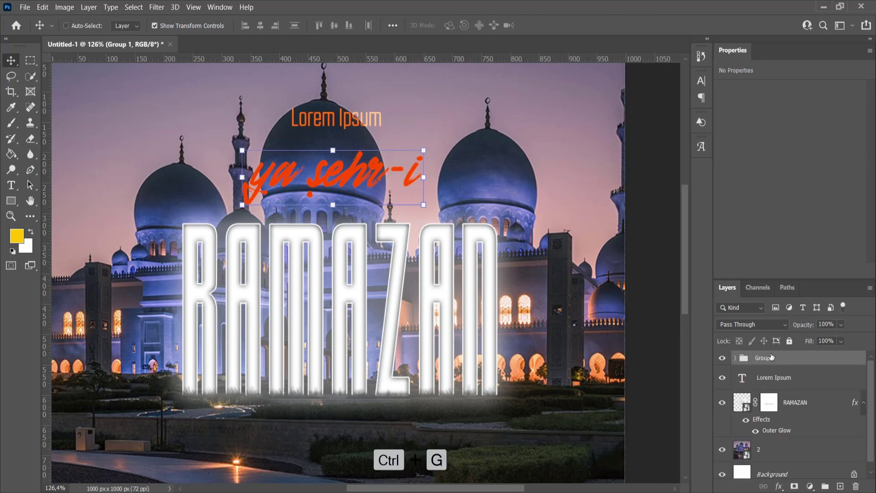
pyautogui.click(780, 323)
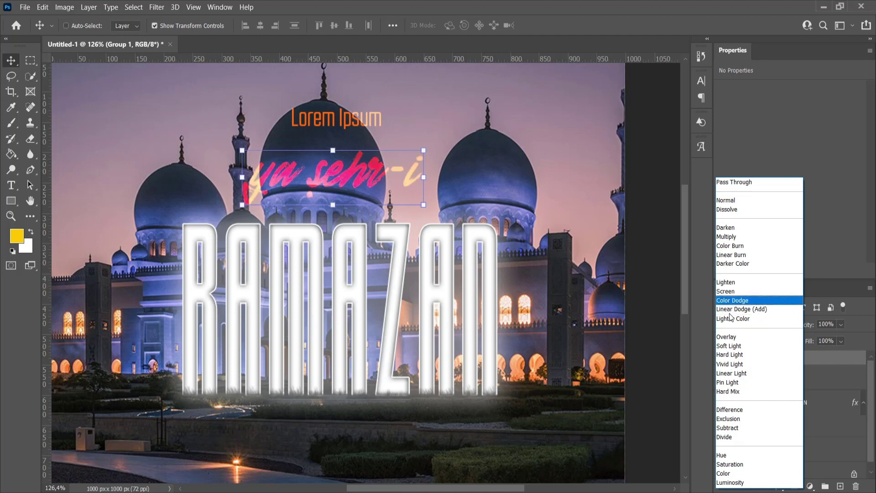
pyautogui.click(732, 309)
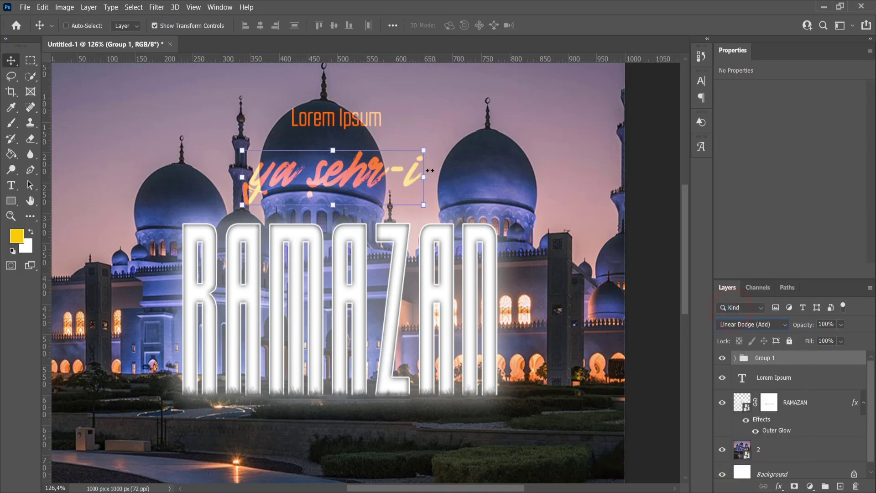
# - Enlarge the grouped "ya sehr-i" text to about 139 pt and centre it between Lorem Ipsum and RAMAZAN
pyautogui.moveTo(425, 179); pyautogui.dragTo(472, 177)
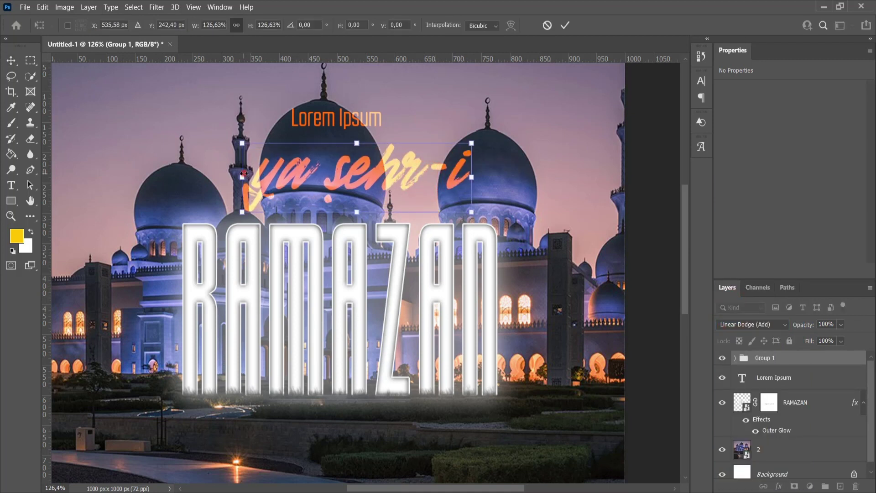
pyautogui.moveTo(242, 176); pyautogui.dragTo(217, 171)
pyautogui.moveTo(340, 181); pyautogui.dragTo(332, 177)
pyautogui.press('Return')
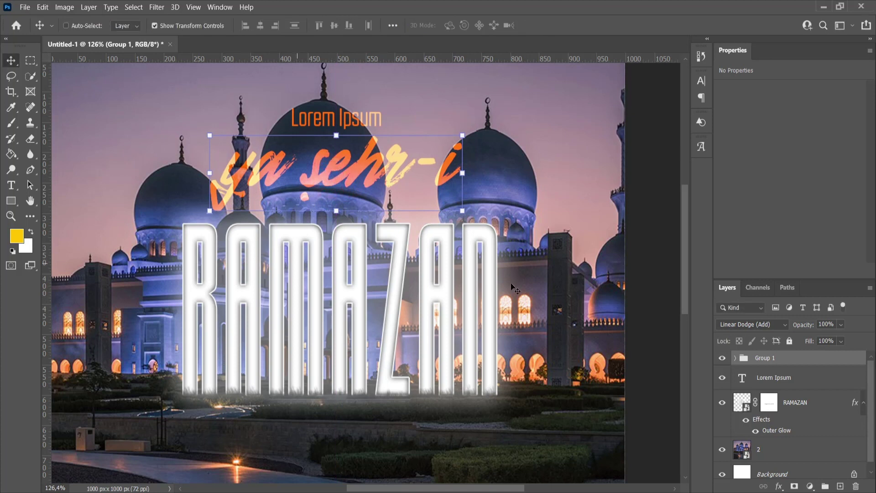
# - Set the blend mode of the "ya sehr-i" group to Color Dodge and compare it with the Lorem Ipsum layer
pyautogui.click(759, 324)
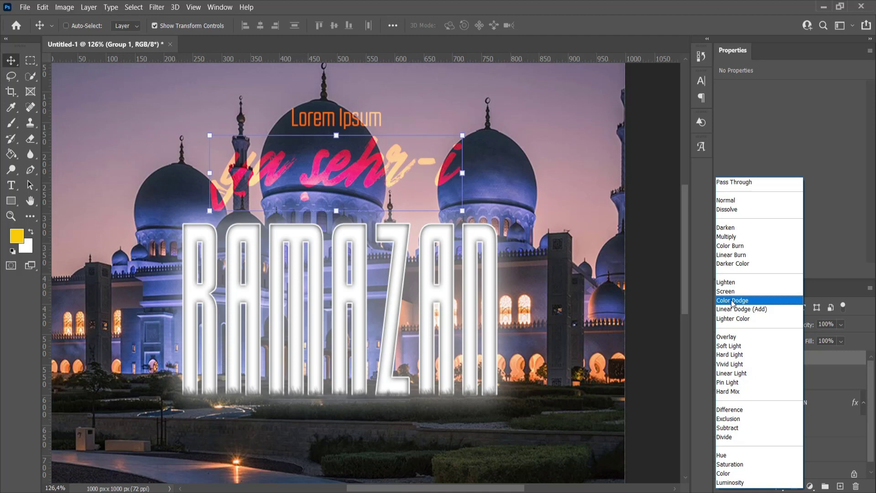
pyautogui.click(733, 308)
pyautogui.click(774, 378)
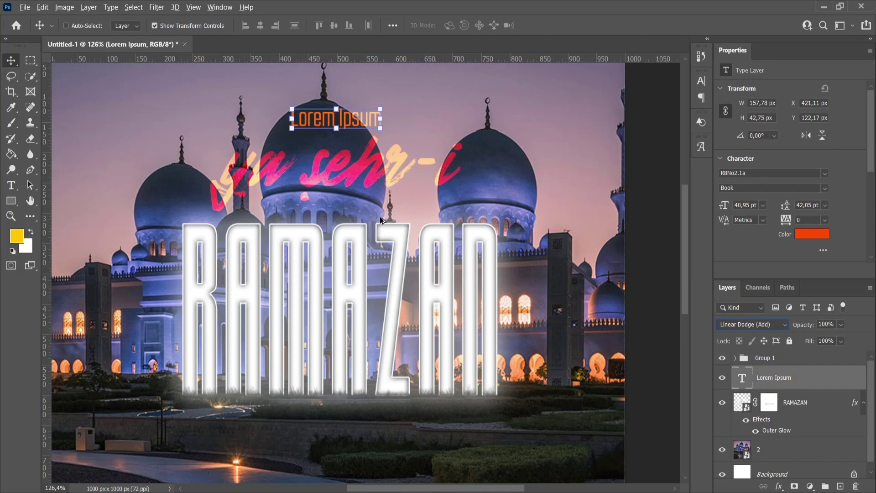
pyautogui.click(655, 276)
pyautogui.click(773, 358)
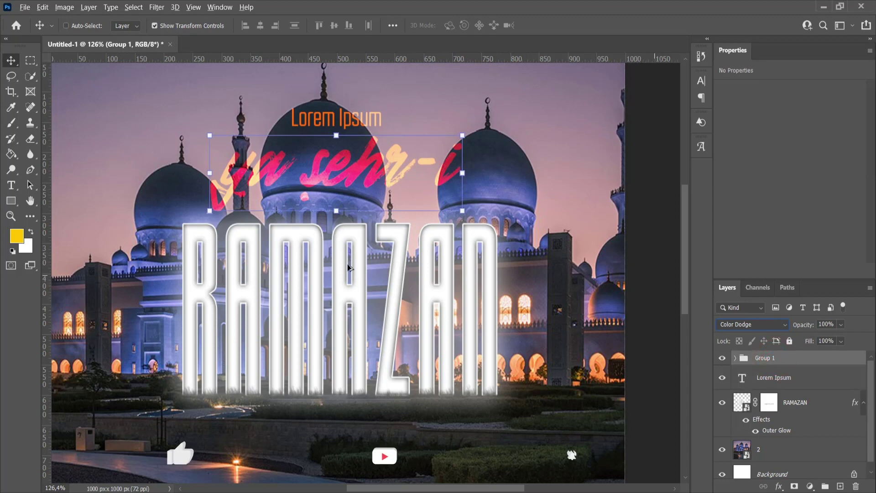
pyautogui.click(649, 242)
pyautogui.scroll(-3, 404, 253)
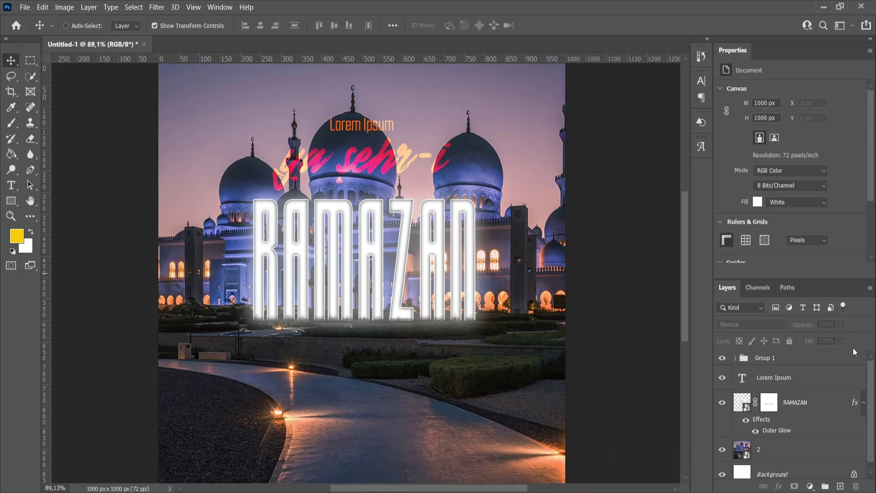
# - Replace the Lorem Ipsum text on the central dome with "Hoşgeldin"
pyautogui.click(775, 379)
pyautogui.click(723, 378)
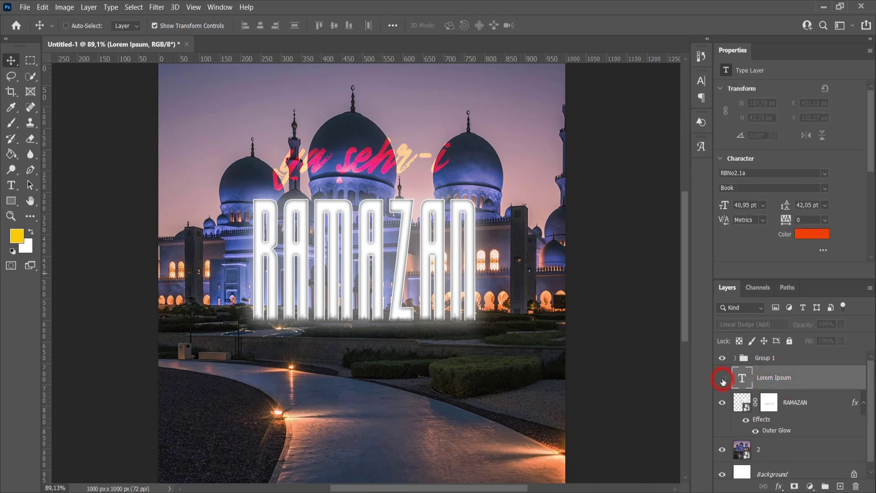
pyautogui.click(722, 379)
pyautogui.doubleClick(370, 125)
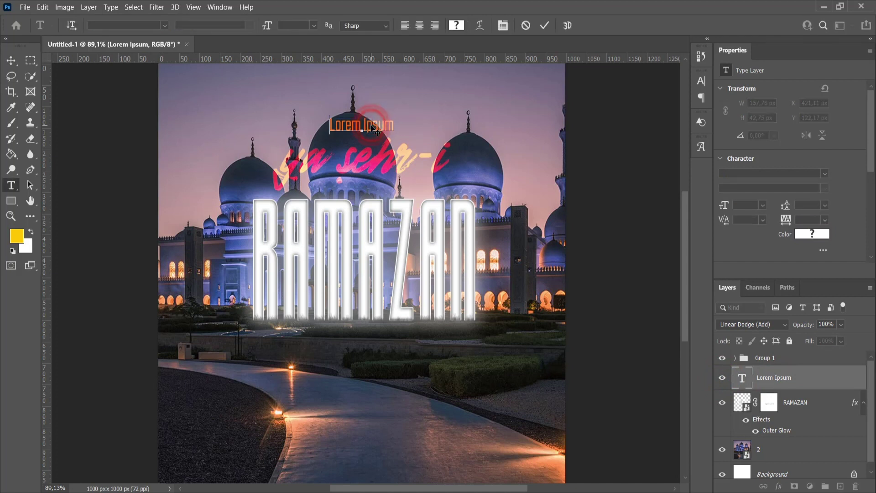
pyautogui.moveTo(331, 123); pyautogui.dragTo(427, 136)
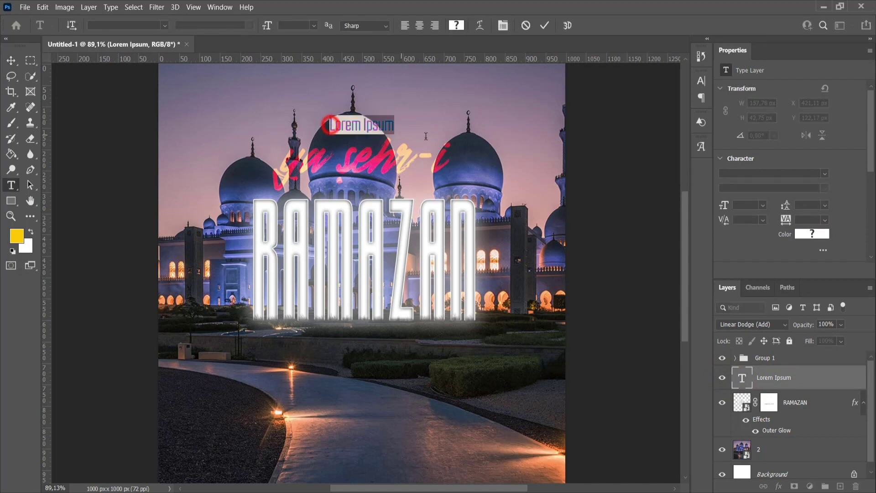
pyautogui.write('H')
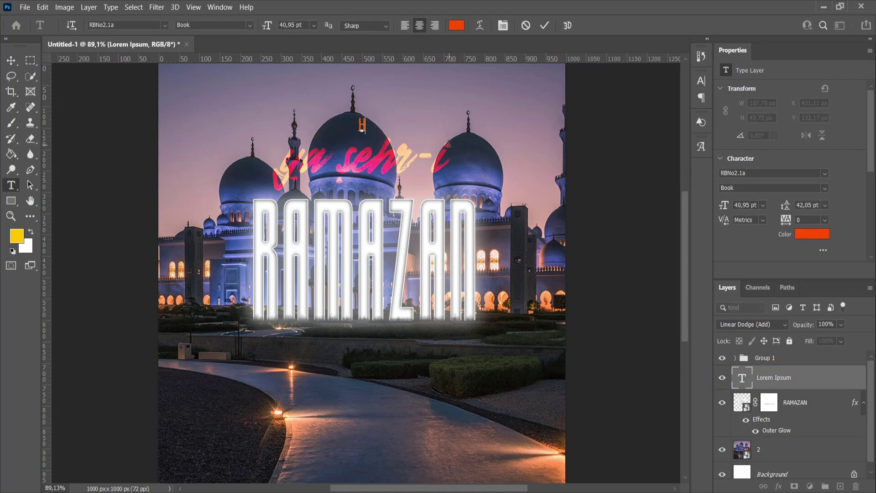
pyautogui.write('osgeldin')
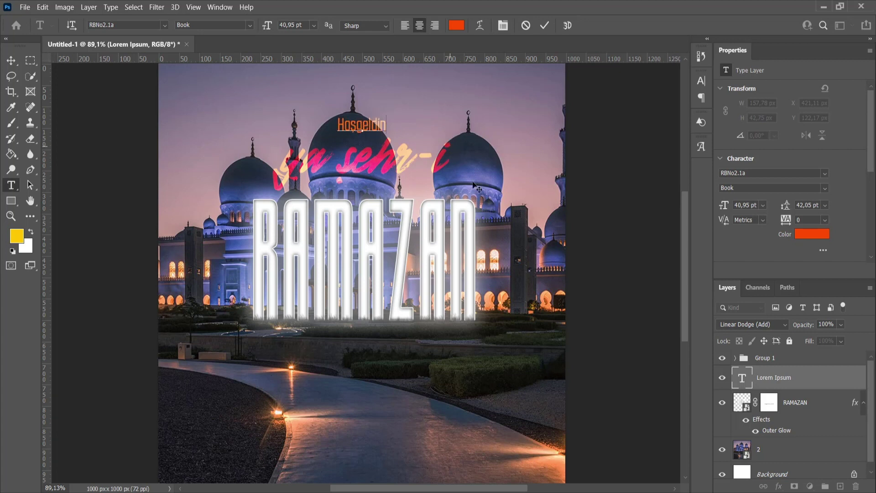
pyautogui.hotkey('ctrl', 'Return')
pyautogui.press('v')
# - Recolour the "ya sehr-i" text inside Group 1 to yellow ffd200 after trying orange and grey shades
pyautogui.click(760, 358)
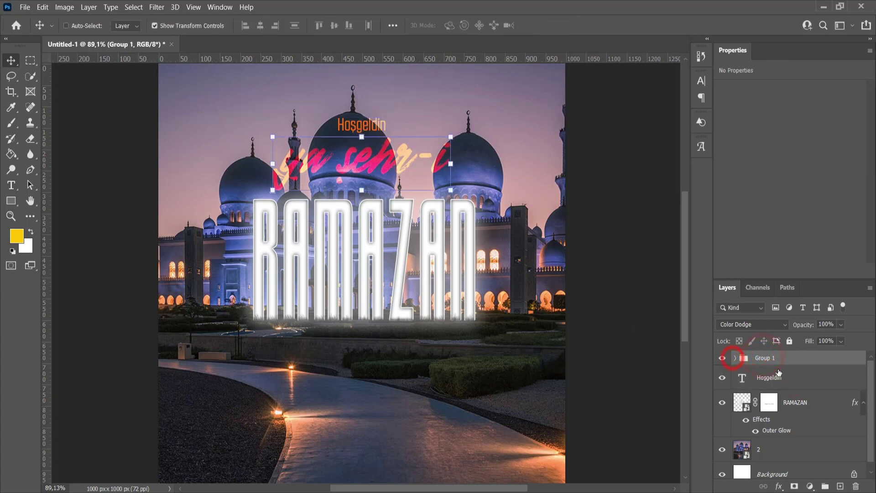
pyautogui.click(734, 357)
pyautogui.click(782, 379)
pyautogui.click(782, 402)
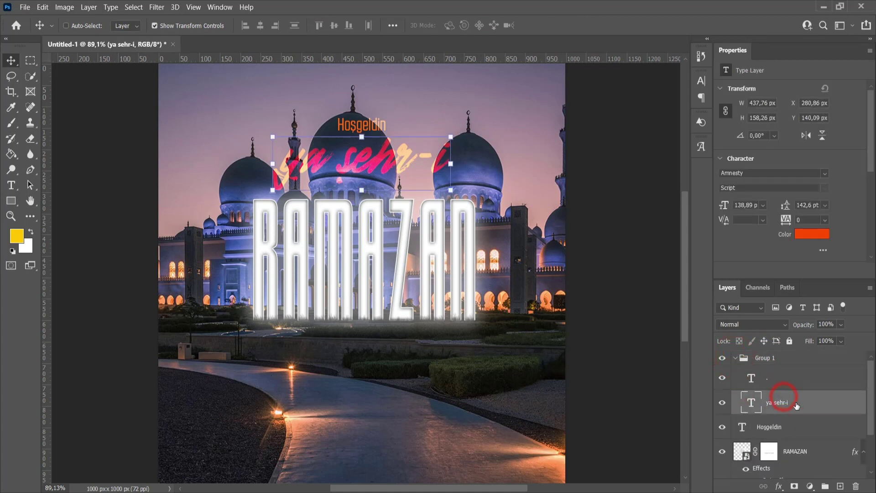
pyautogui.click(11, 184)
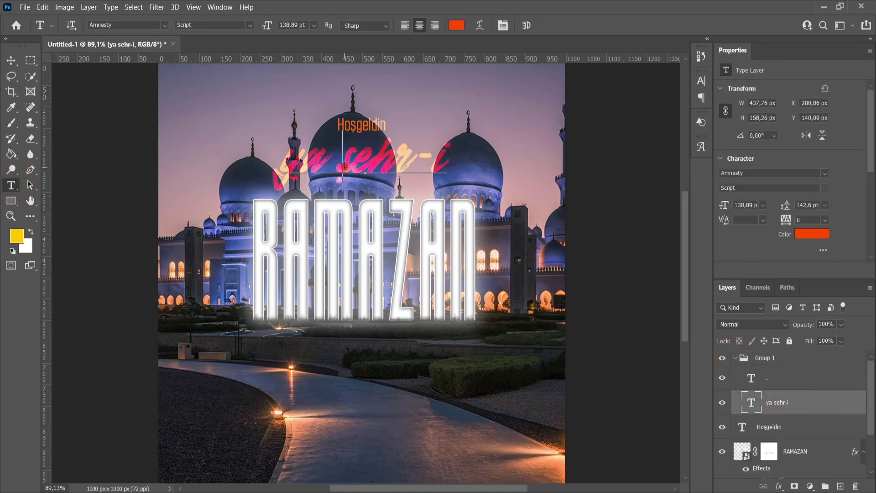
pyautogui.click(331, 186)
pyautogui.moveTo(282, 157); pyautogui.dragTo(450, 160)
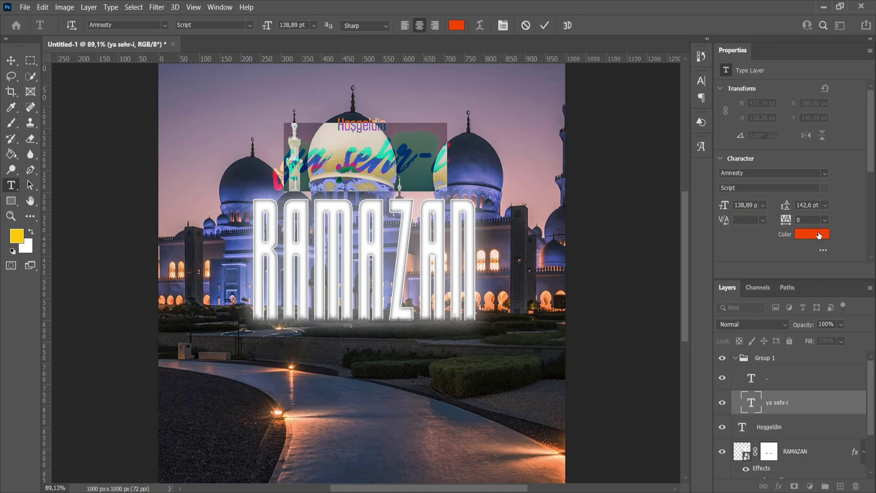
pyautogui.click(823, 234)
pyautogui.write('f0a35e')
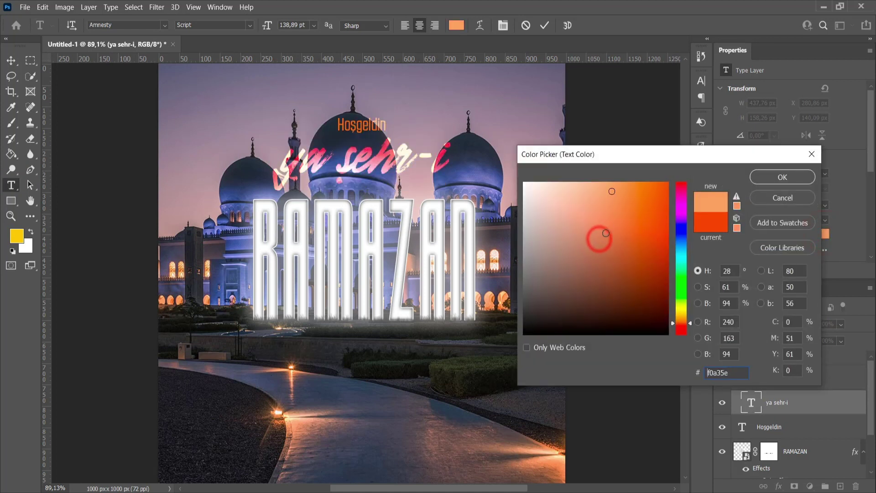
pyautogui.write('ff7800')
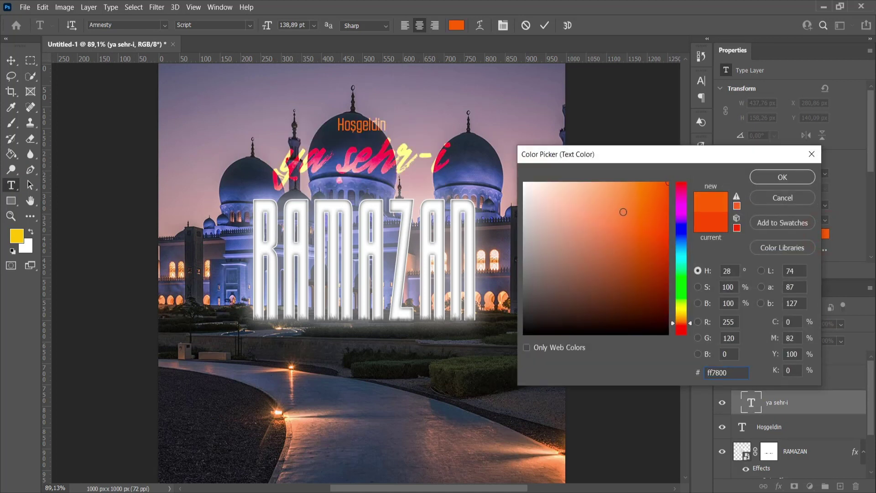
pyautogui.moveTo(623, 212)
pyautogui.mouseDown()
pyautogui.moveTo(613, 202)
pyautogui.moveTo(542, 241)
pyautogui.moveTo(460, 238)
pyautogui.mouseUp()
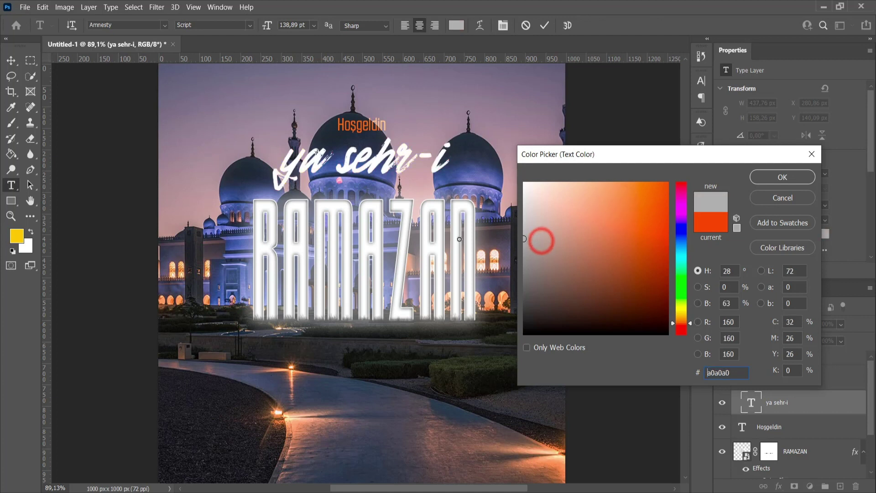
pyautogui.moveTo(565, 246)
pyautogui.mouseDown()
pyautogui.moveTo(507, 273)
pyautogui.moveTo(550, 272)
pyautogui.moveTo(575, 312)
pyautogui.moveTo(579, 293)
pyautogui.moveTo(669, 186)
pyautogui.mouseUp()
pyautogui.moveTo(614, 229)
pyautogui.mouseDown()
pyautogui.moveTo(628, 242)
pyautogui.moveTo(668, 249)
pyautogui.mouseUp()
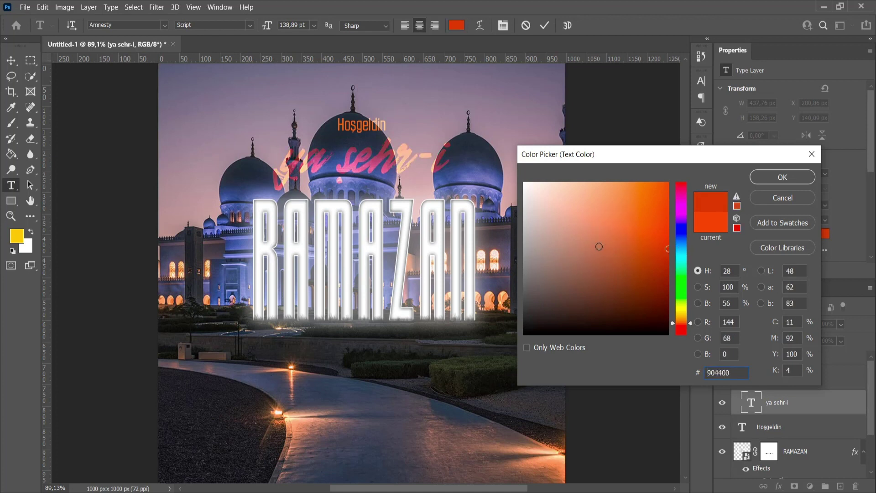
pyautogui.moveTo(600, 246)
pyautogui.mouseDown()
pyautogui.moveTo(597, 238)
pyautogui.moveTo(692, 136)
pyautogui.mouseUp()
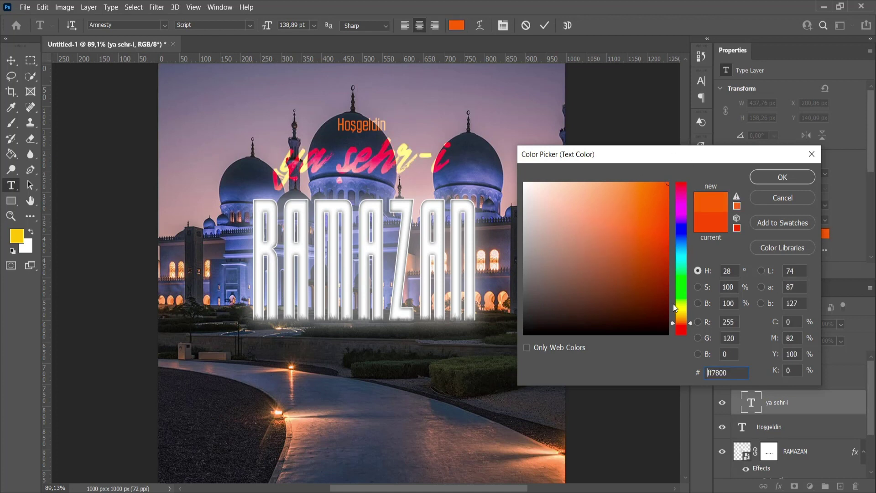
pyautogui.moveTo(674, 304); pyautogui.dragTo(683, 317)
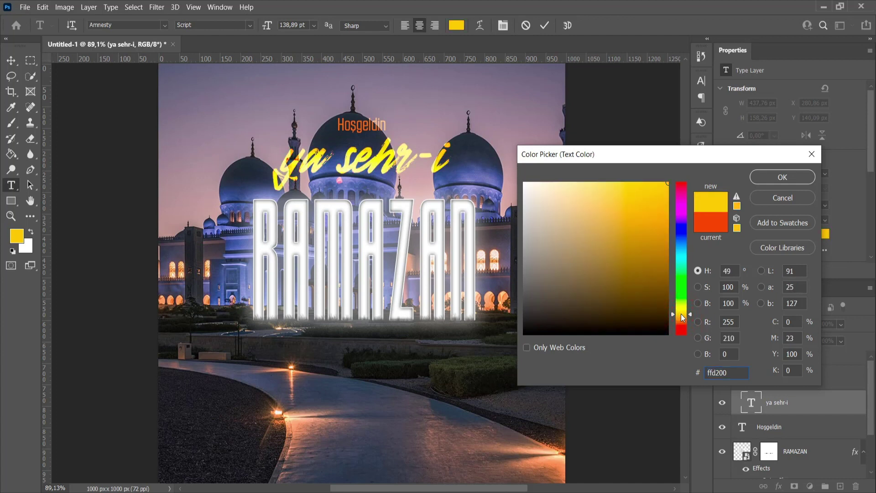
pyautogui.click(771, 180)
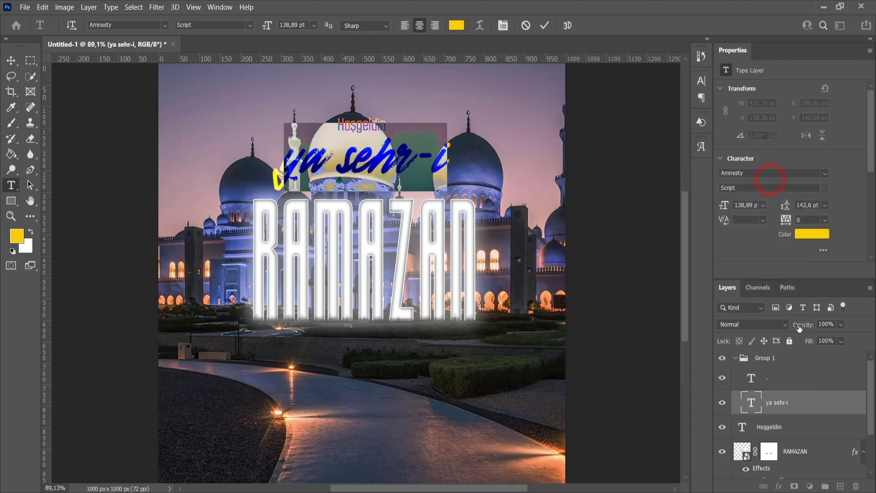
# - Copy the hex colour code of the "ya sehr-i" text
pyautogui.click(812, 234)
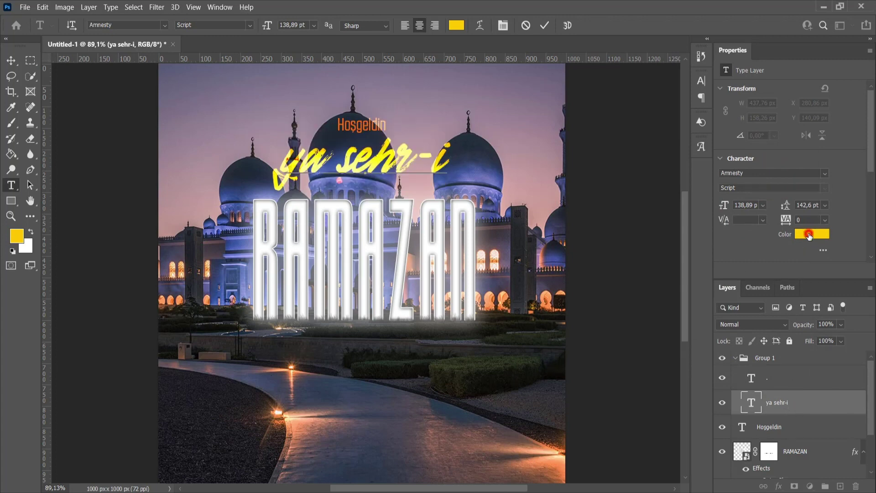
pyautogui.doubleClick(732, 372)
pyautogui.hotkey('ctrl', 'c')
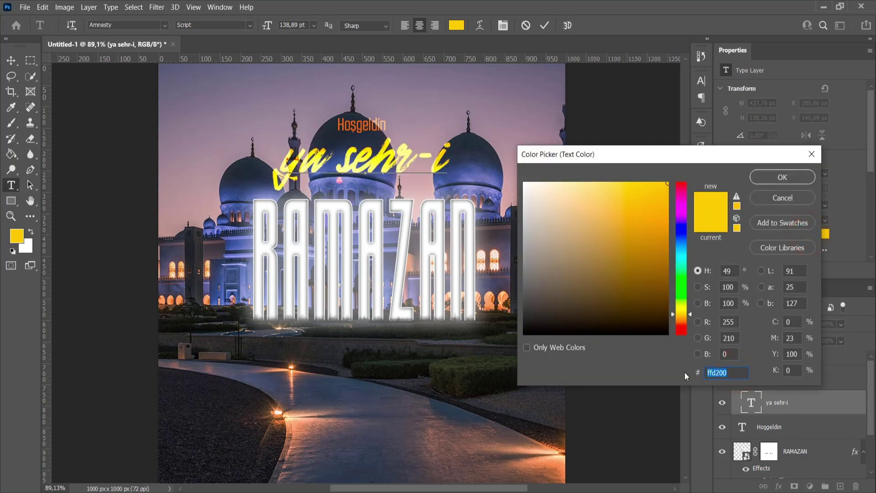
pyautogui.click(780, 177)
# - Apply the copied colour ffd200 to the dot beneath the "s" of "sehr-i"
pyautogui.click(775, 382)
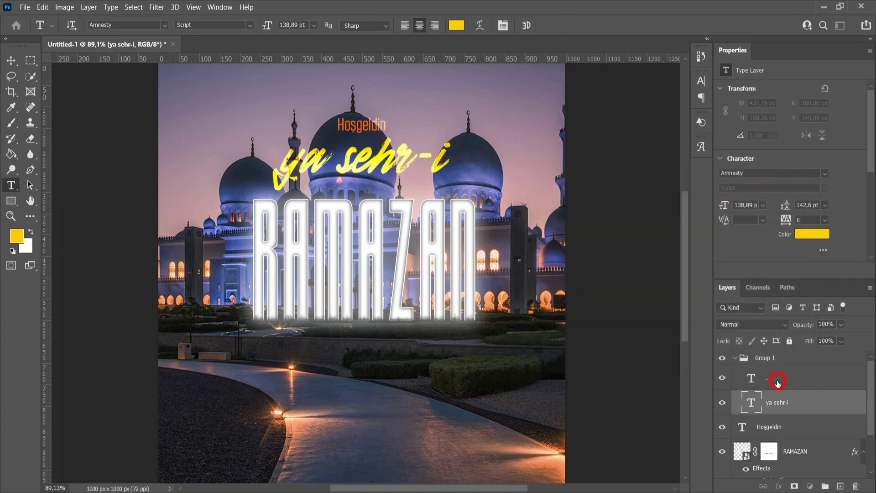
pyautogui.click(340, 180)
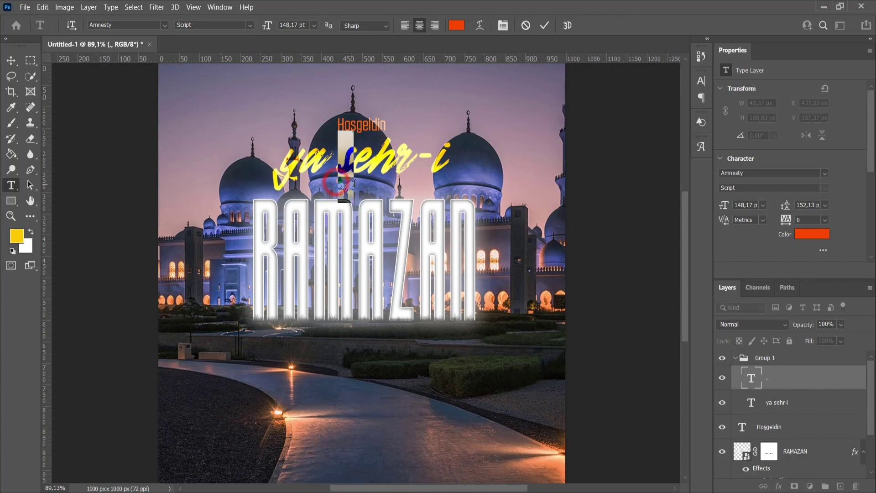
pyautogui.click(801, 234)
pyautogui.click(736, 375)
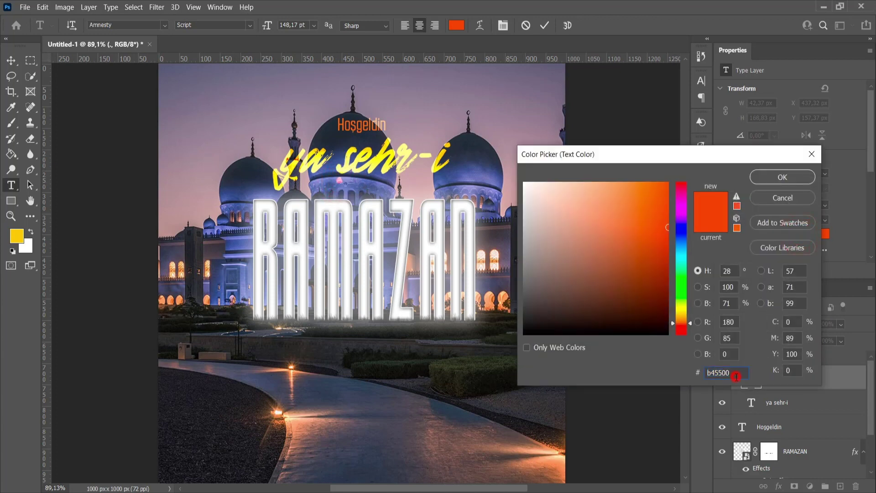
pyautogui.hotkey('ctrl', 'v')
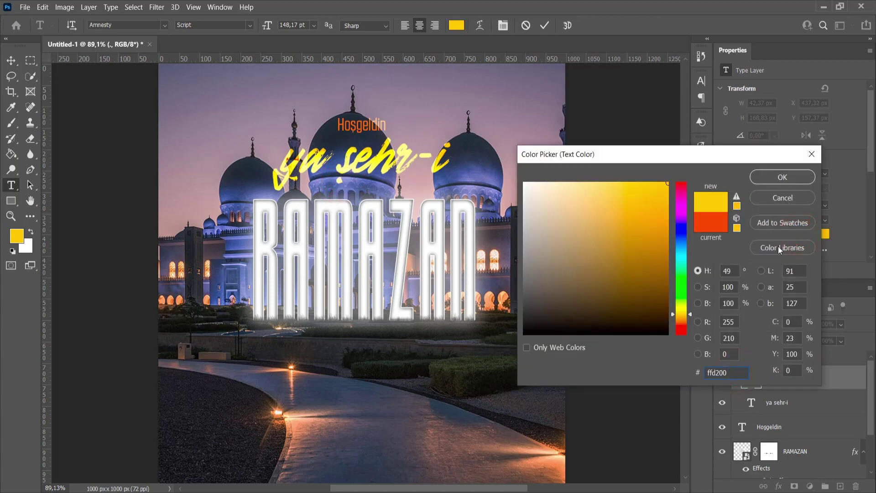
pyautogui.click(776, 176)
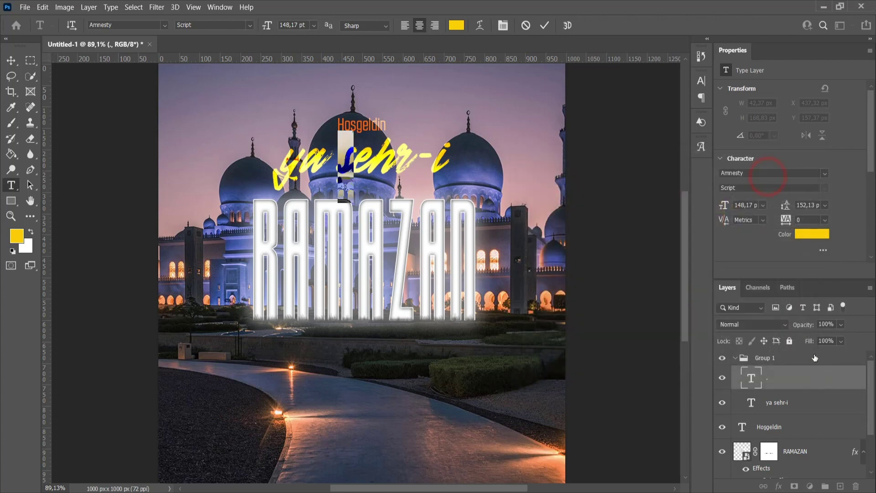
pyautogui.click(818, 378)
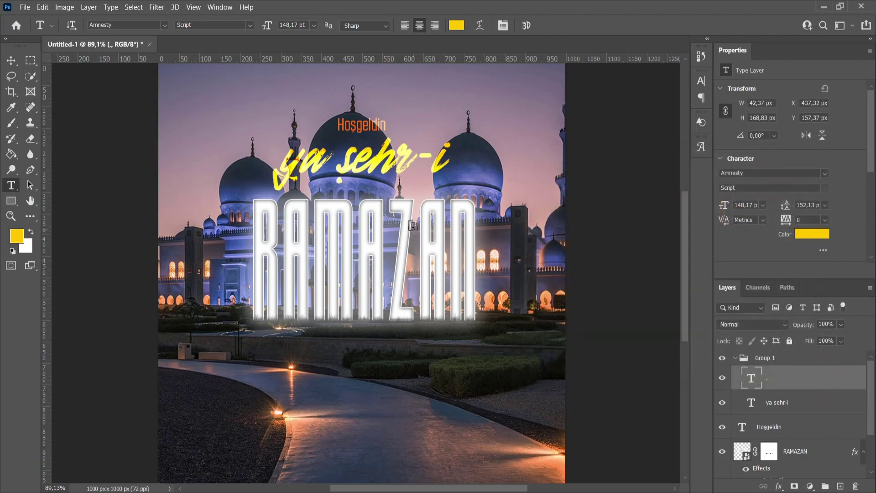
# - Add an Exposure adjustment layer above the mosque photo layer 2 and lower its exposure to about -0.98
pyautogui.scroll(-1, 413, 225)
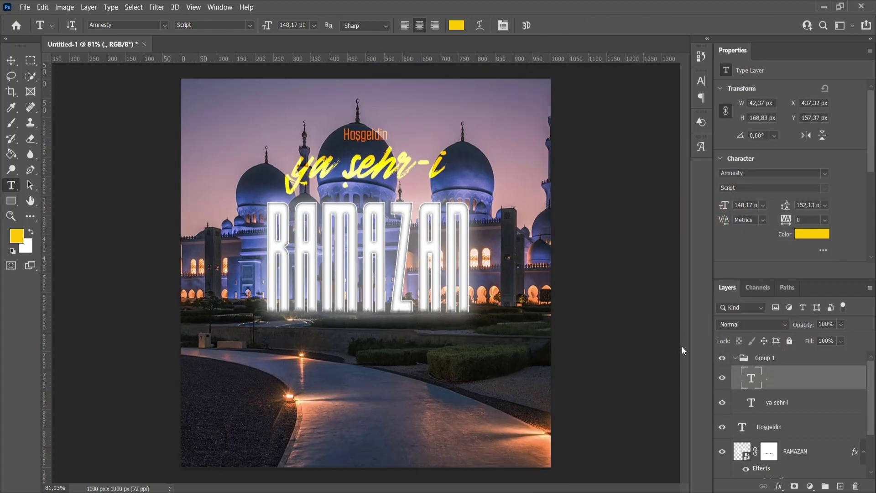
pyautogui.click(734, 359)
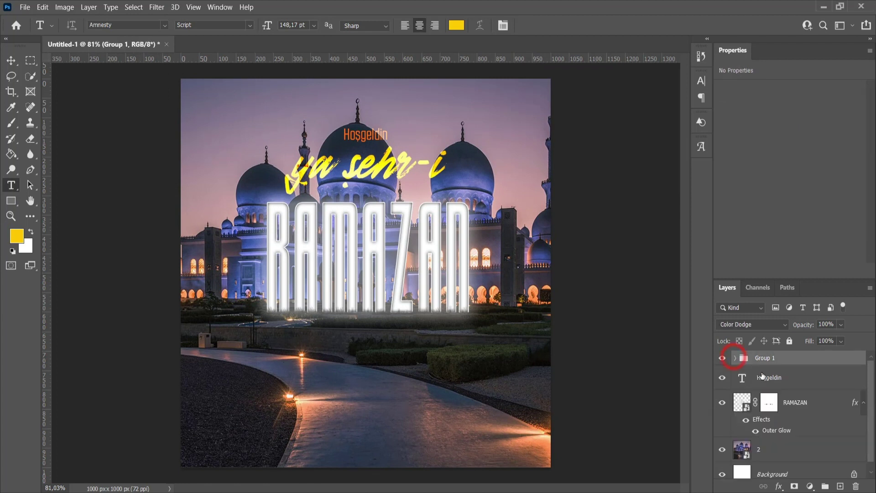
pyautogui.scroll(-1, 794, 424)
pyautogui.click(802, 445)
pyautogui.click(806, 484)
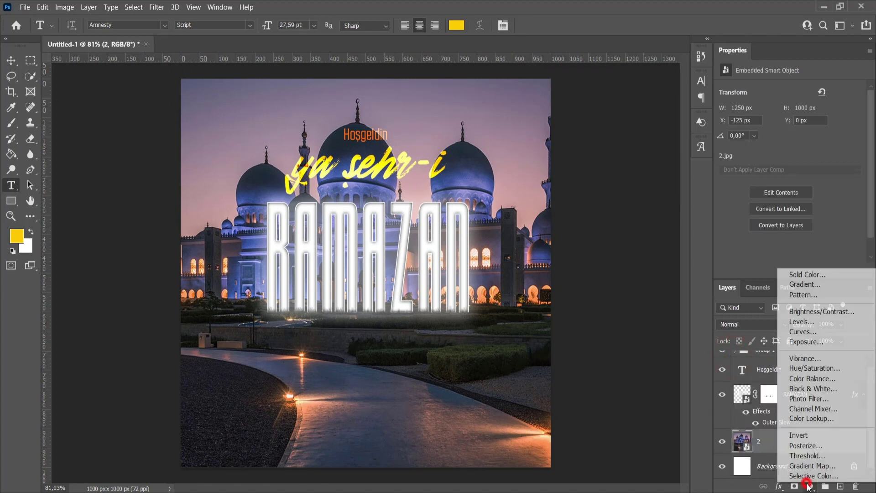
pyautogui.click(807, 341)
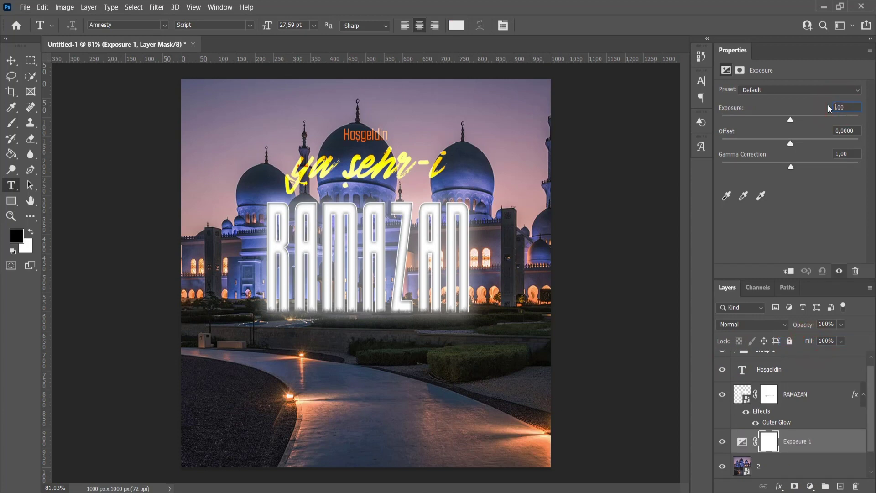
pyautogui.write('1')
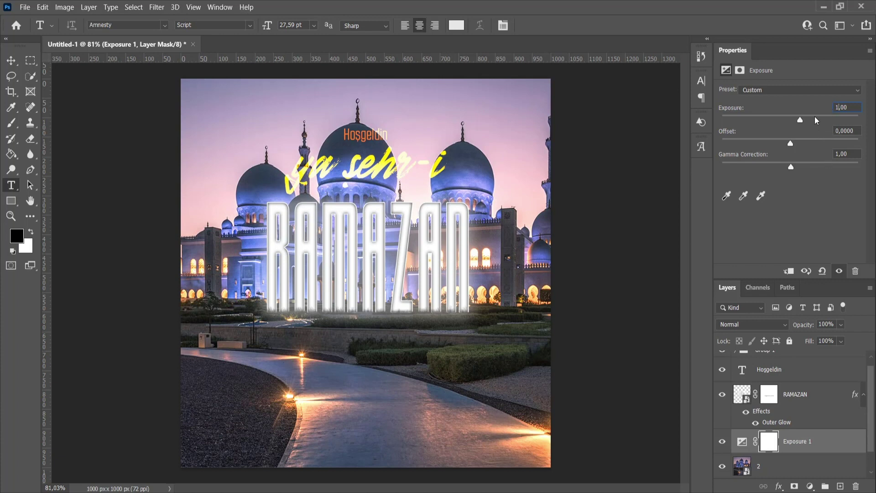
pyautogui.moveTo(803, 120); pyautogui.dragTo(782, 124)
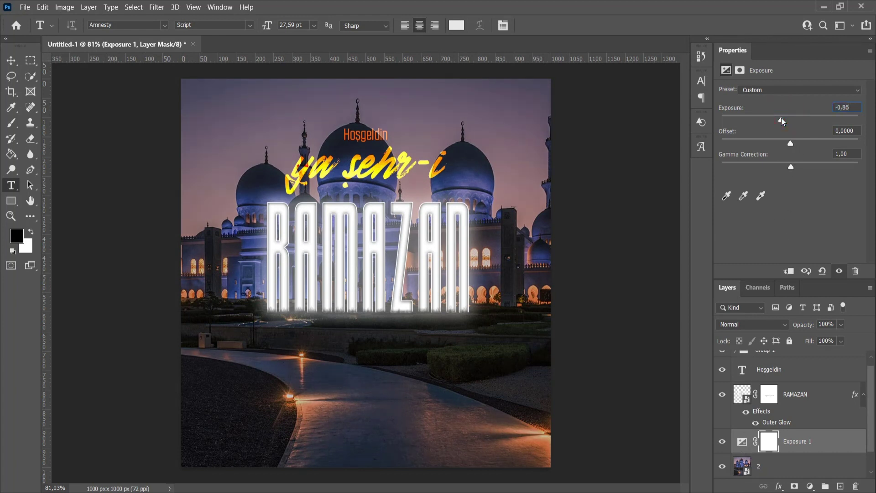
pyautogui.scroll(-1, 781, 441)
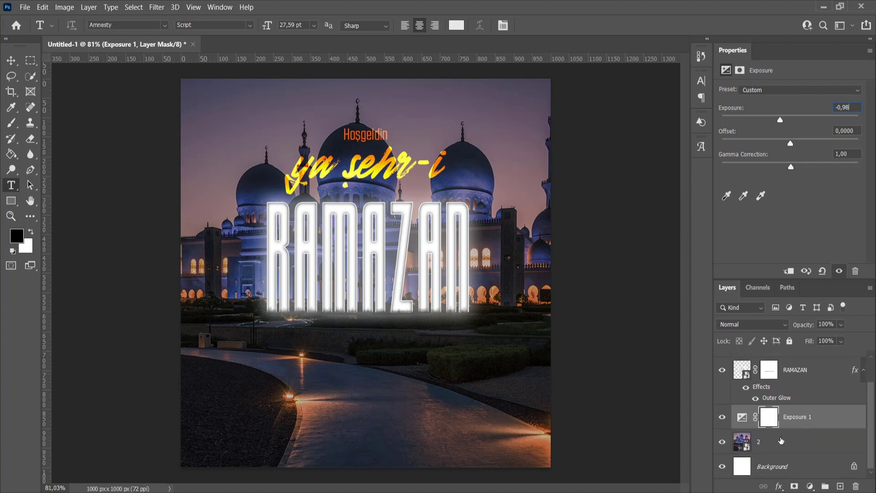
# - Bring the Freelance Grafiker logo from Illustrator into the poster as a vector smart object, placed on the path below RAMAZAN
pyautogui.click(781, 440)
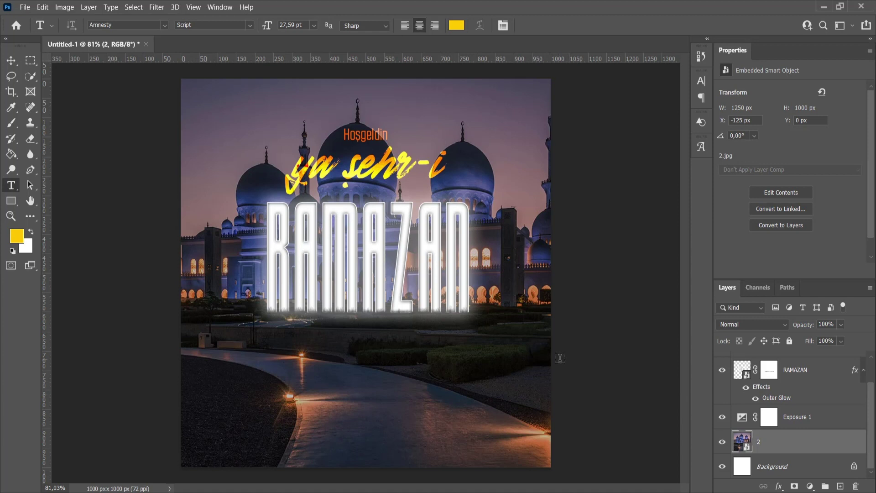
pyautogui.press('v')
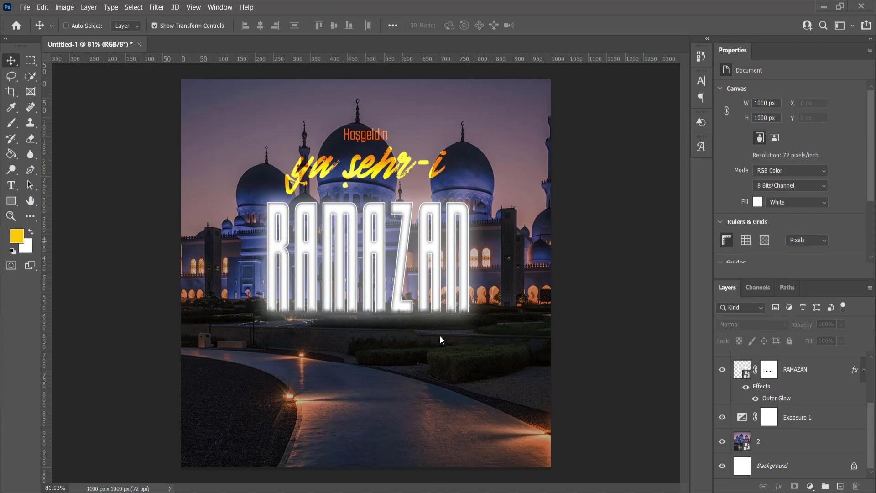
pyautogui.moveTo(215, 477)
pyautogui.click(221, 450)
pyautogui.moveTo(391, 255); pyautogui.dragTo(181, 396)
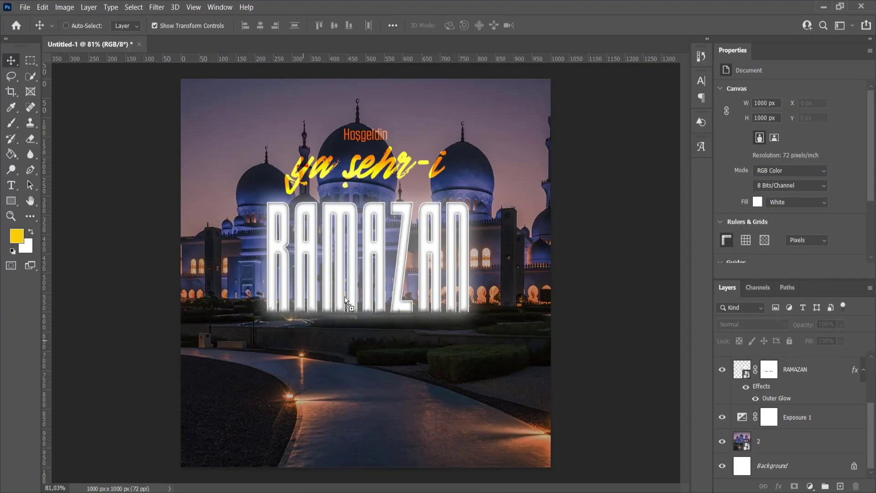
pyautogui.moveTo(345, 301); pyautogui.dragTo(366, 416)
pyautogui.scroll(3, 789, 371)
# - Give the Freelance Grafiker logo a white Color Overlay layer style
pyautogui.rightClick(789, 371)
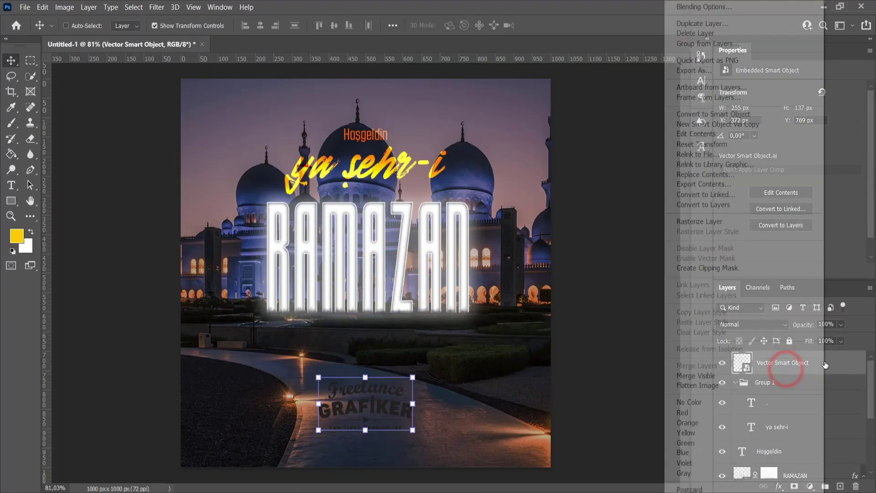
pyautogui.click(703, 7)
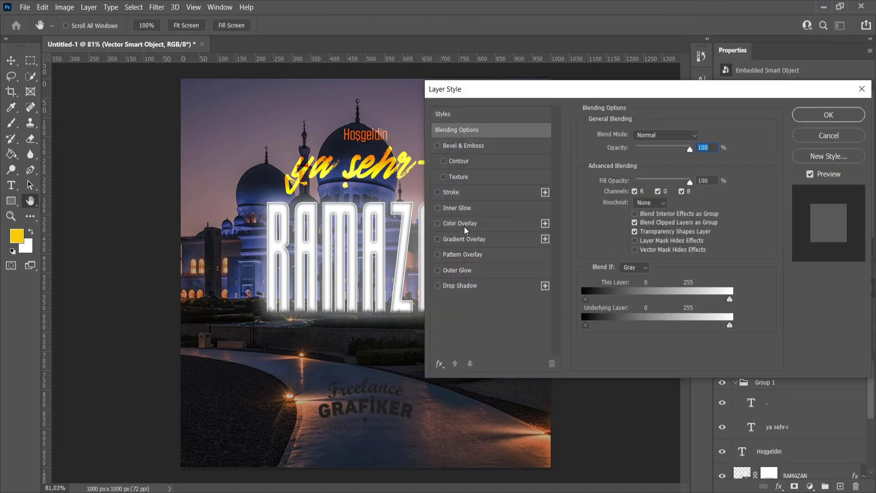
pyautogui.click(461, 223)
pyautogui.click(700, 136)
pyautogui.moveTo(559, 223); pyautogui.dragTo(493, 164)
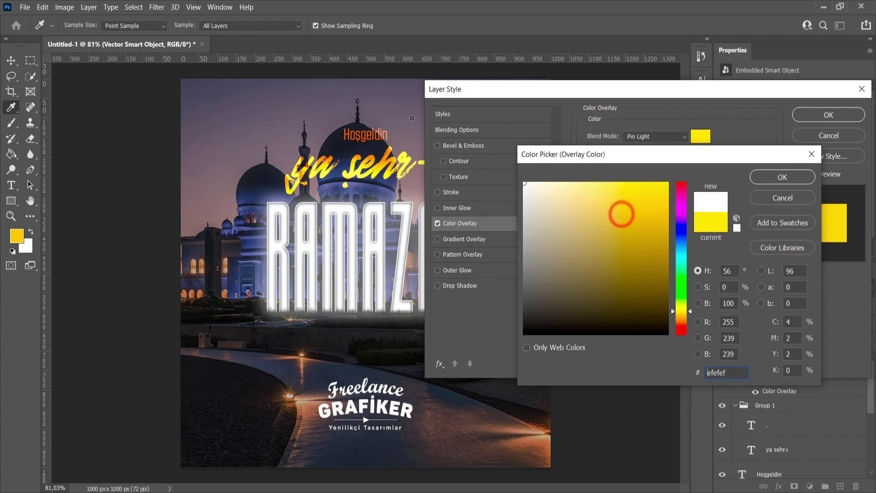
pyautogui.click(782, 178)
pyautogui.click(825, 115)
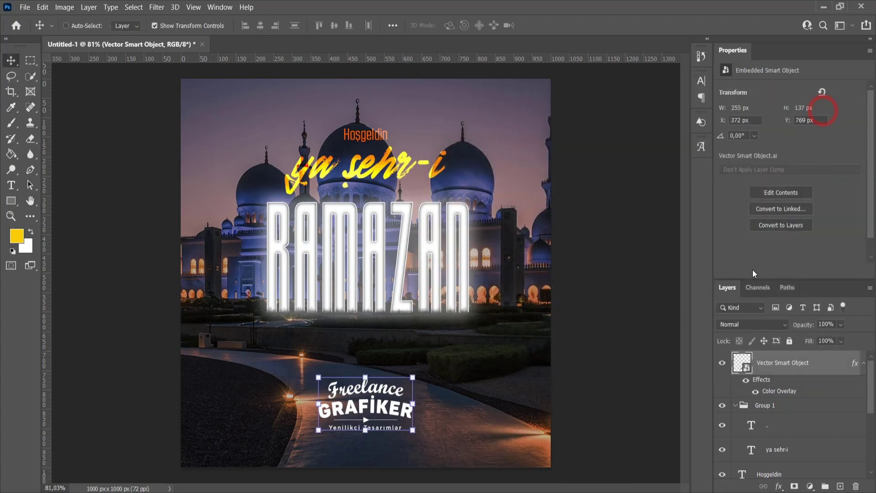
# - Move the logo slightly down the path to about X 378 px, Y 784 px and deselect it
pyautogui.moveTo(360, 418)
pyautogui.mouseDown()
pyautogui.moveTo(365, 401)
pyautogui.moveTo(363, 424)
pyautogui.mouseUp()
pyautogui.click(793, 369)
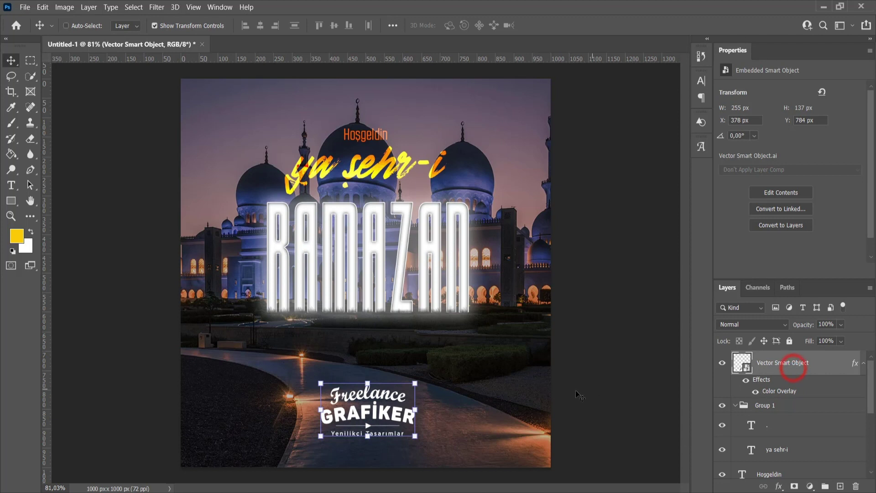
pyautogui.click(589, 404)
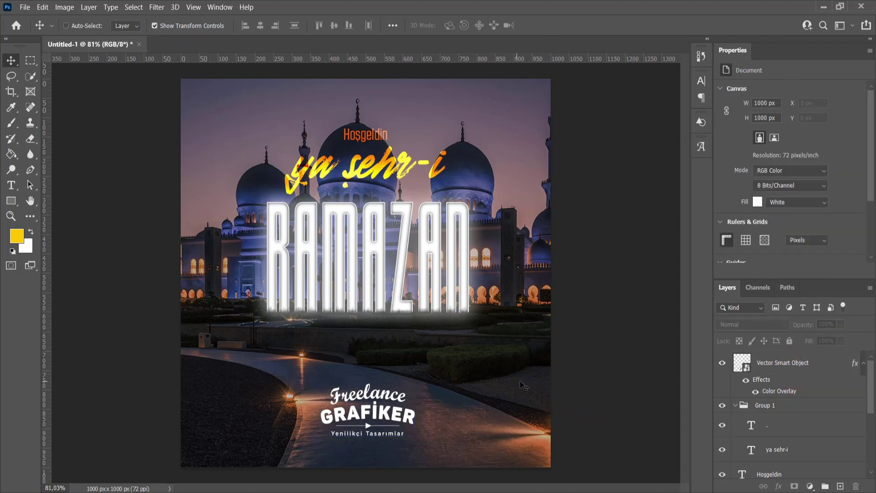
# - Scale the Hoşgeldin text layer up proportionally to about 148% around its centre, keeping it above "ya şehr-i"
pyautogui.scroll(-5, 764, 407)
pyautogui.scroll(2, 725, 412)
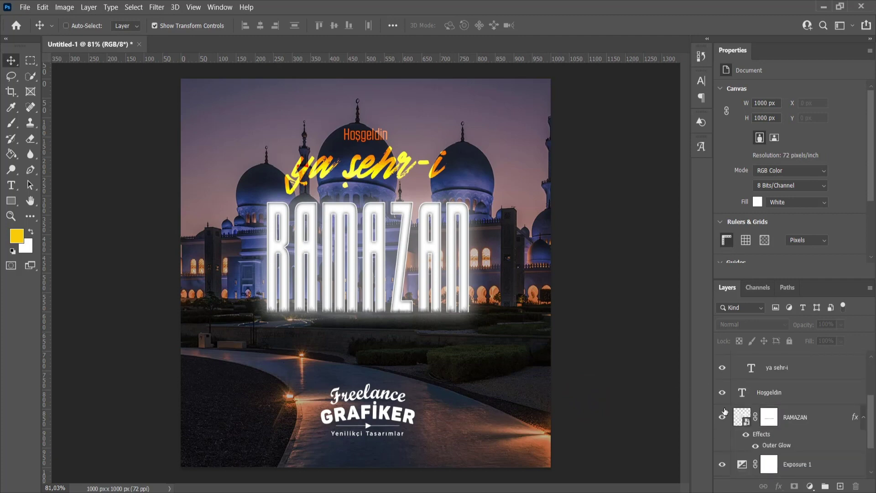
pyautogui.click(743, 393)
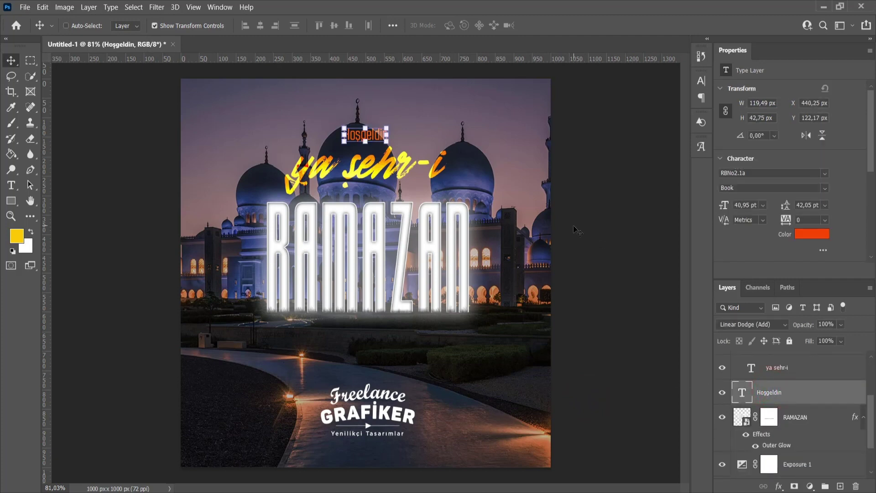
pyautogui.scroll(3, 377, 120)
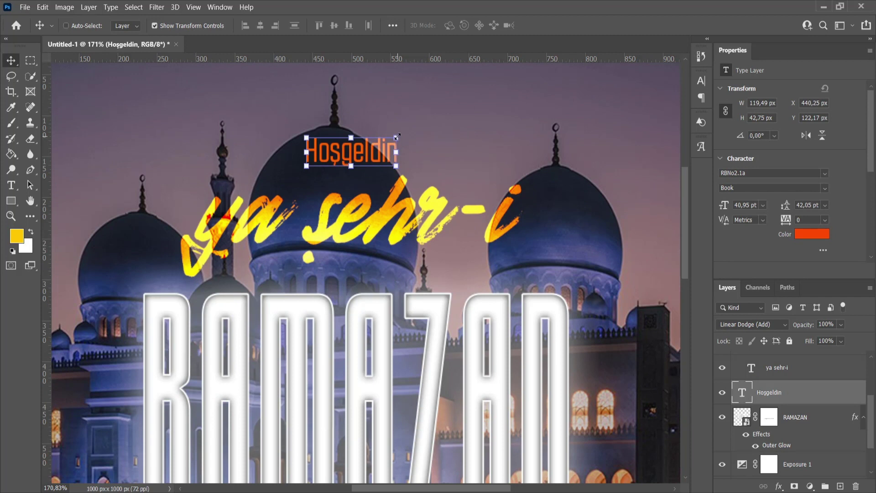
pyautogui.moveTo(397, 137); pyautogui.dragTo(420, 125)
pyautogui.moveTo(374, 151); pyautogui.dragTo(372, 147)
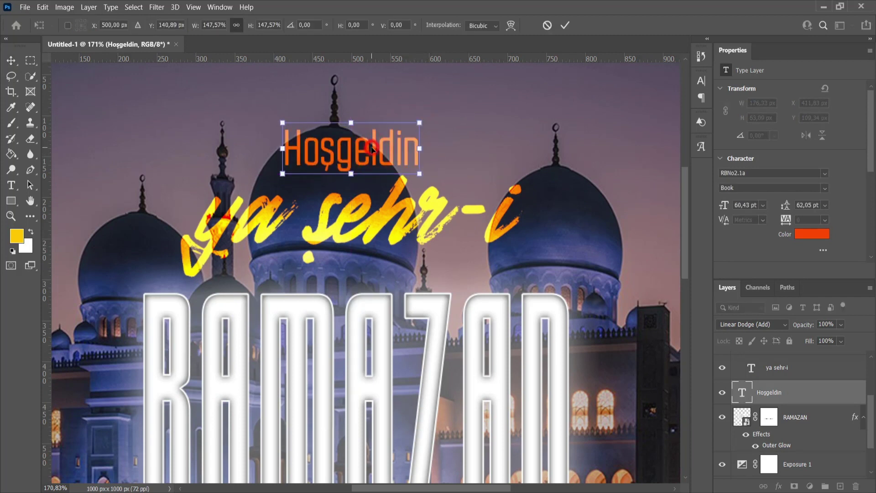
pyautogui.press('Return')
# - Set the letter tracking of the whole Hoşgeldin text to 200 and commit the edit
pyautogui.doubleClick(356, 152)
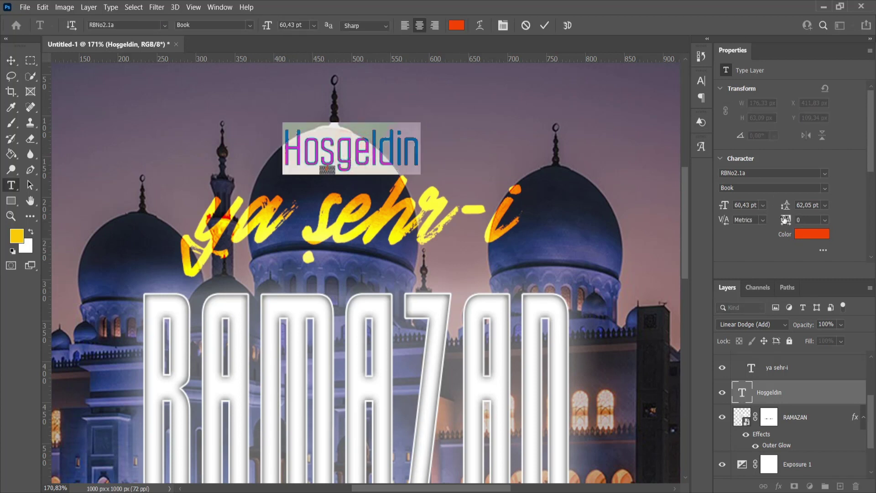
pyautogui.click(826, 222)
pyautogui.click(816, 361)
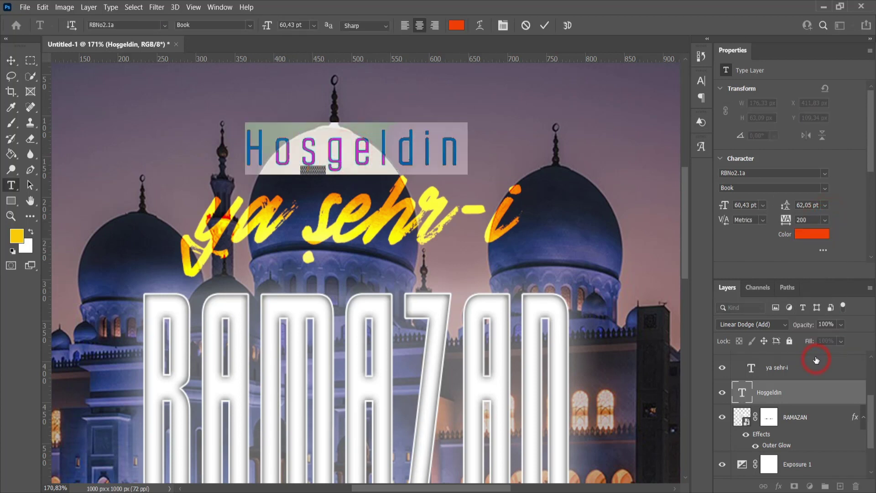
pyautogui.click(803, 394)
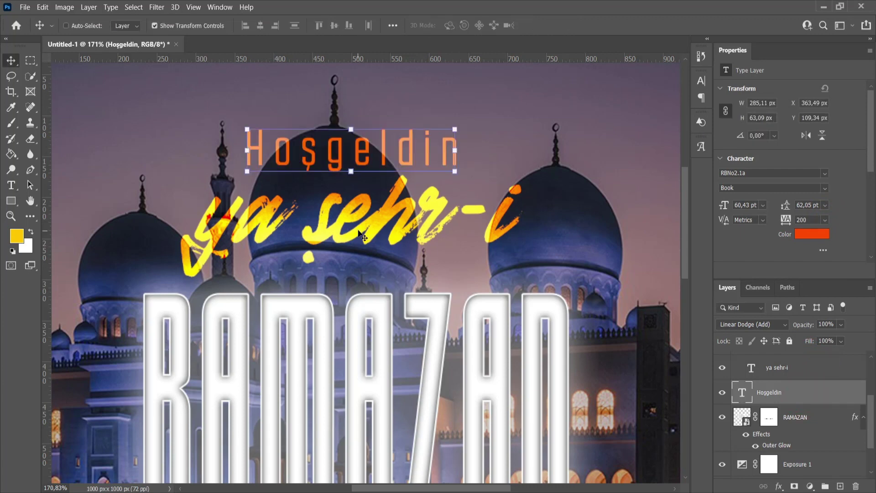
# - Change the Hoşgeldin text colour to the red-orange d94d00 and deselect the layer
pyautogui.scroll(-2, 363, 235)
pyautogui.click(811, 234)
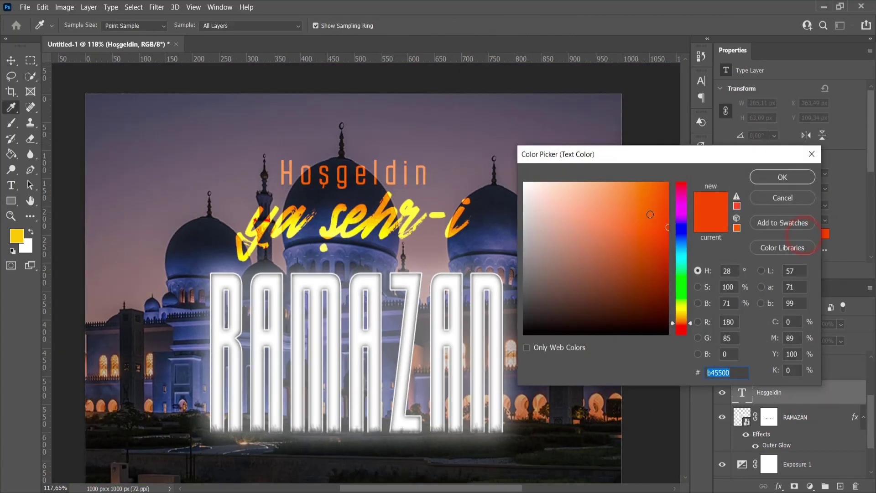
pyautogui.click(652, 216)
pyautogui.click(637, 247)
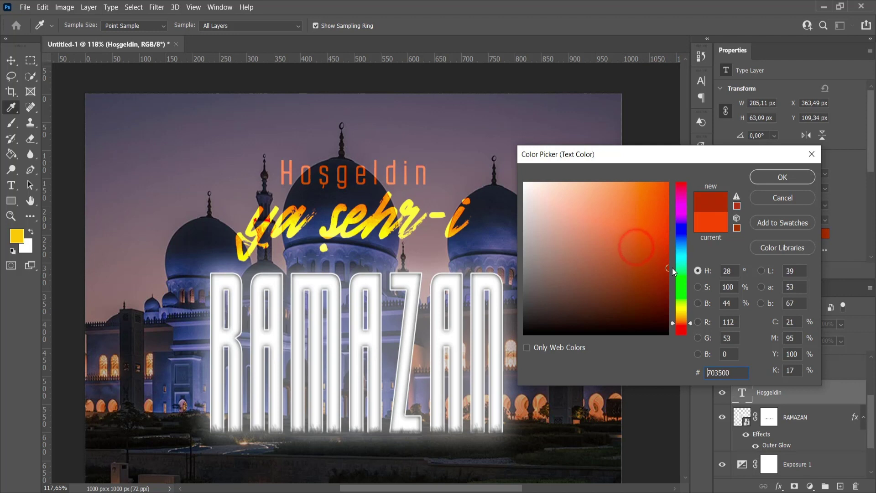
pyautogui.click(602, 258)
pyautogui.moveTo(602, 258); pyautogui.dragTo(691, 183)
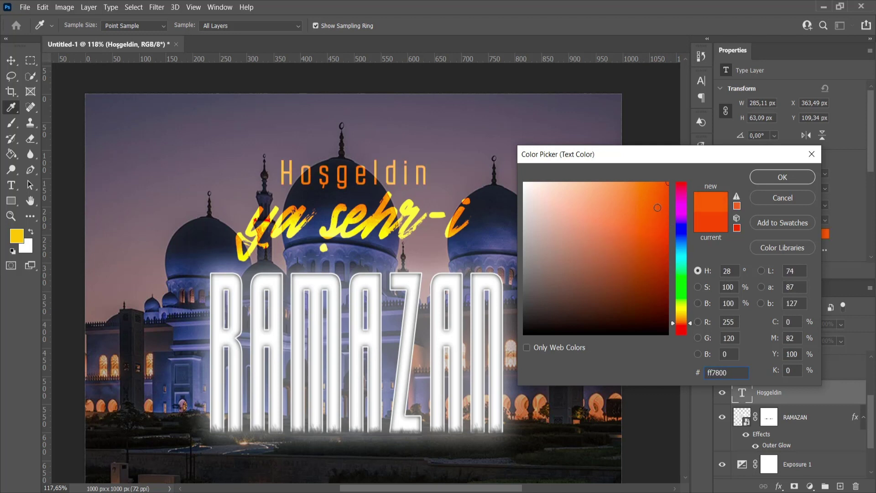
pyautogui.moveTo(657, 208); pyautogui.dragTo(689, 204)
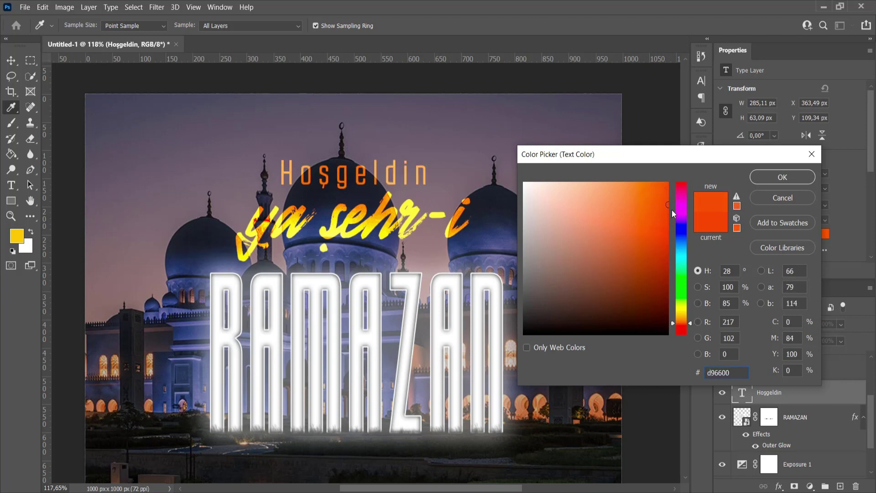
pyautogui.moveTo(681, 322); pyautogui.dragTo(683, 325)
pyautogui.click(783, 176)
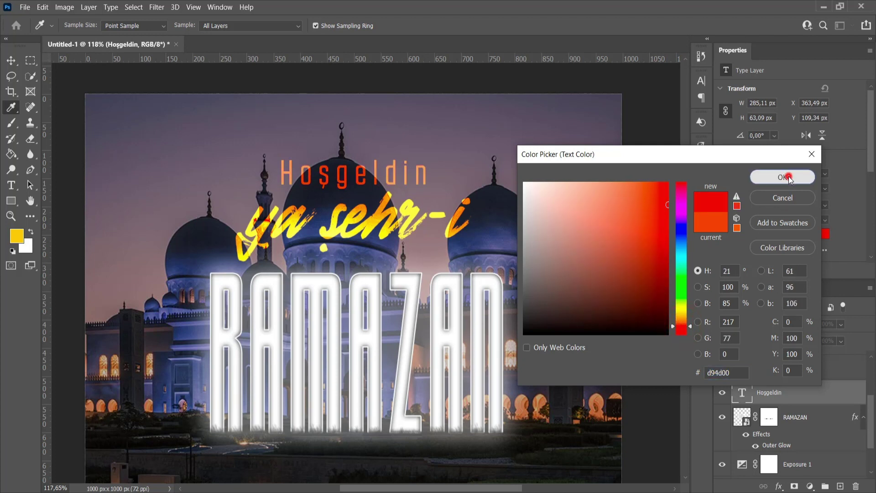
pyautogui.press('v')
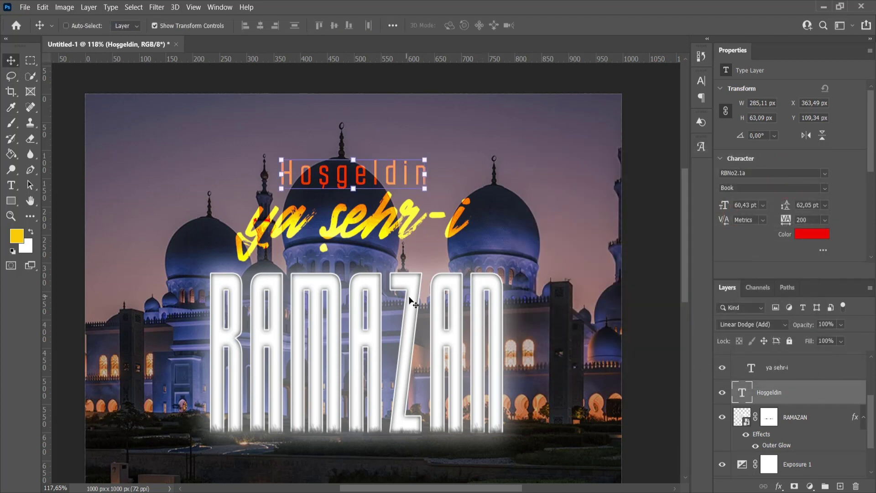
pyautogui.scroll(-2, 416, 309)
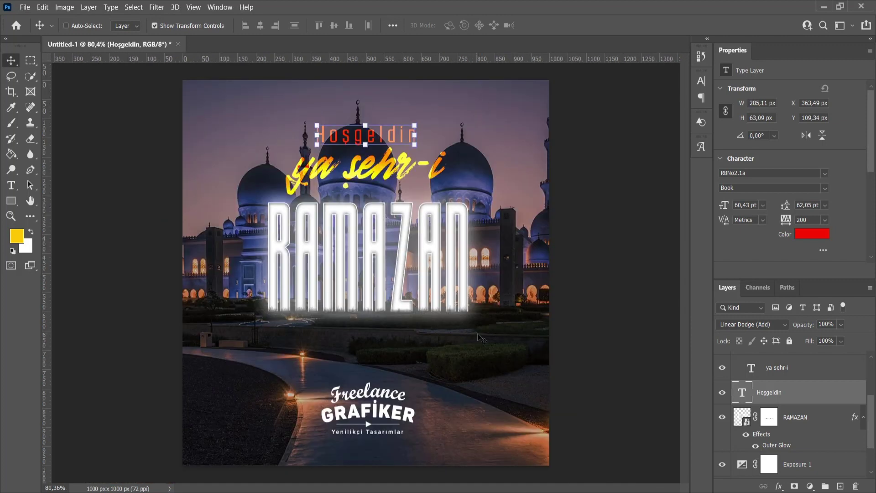
pyautogui.click(646, 366)
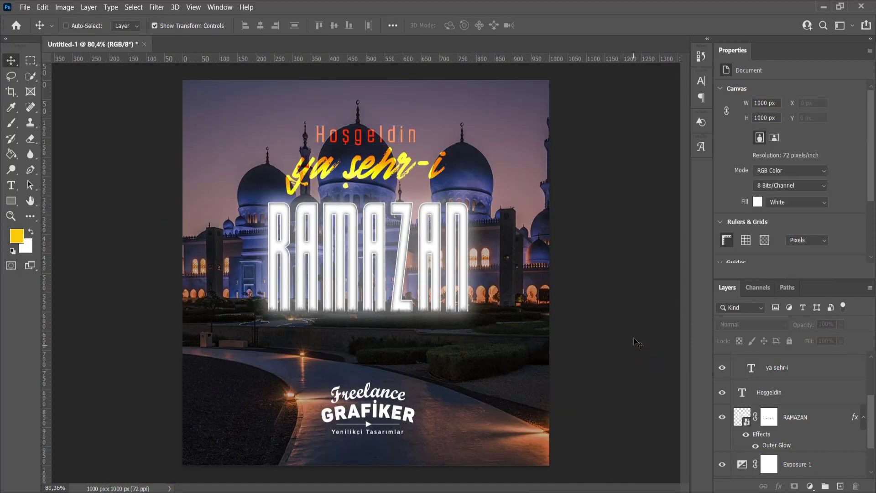